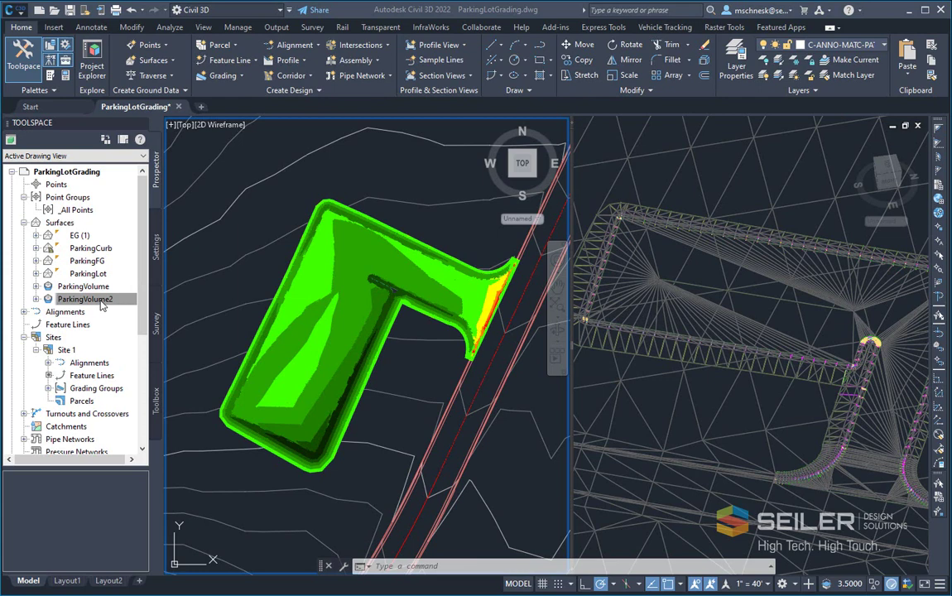
# Step: With ParkingVolume2 picked, generate the Volumes Dashboard cut/fill report for both volume surfaces
pyautogui.click(101, 303)
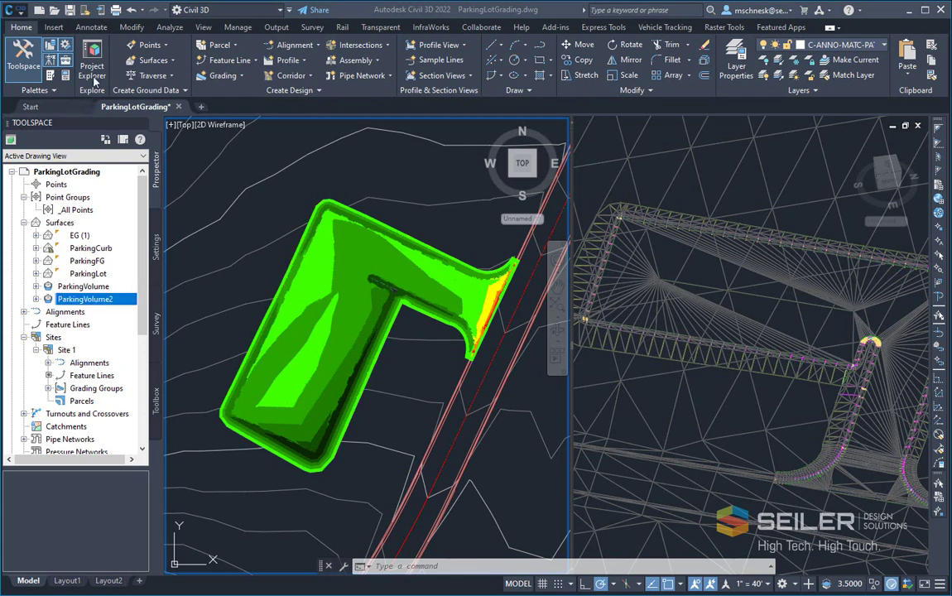
pyautogui.click(170, 26)
pyautogui.click(419, 55)
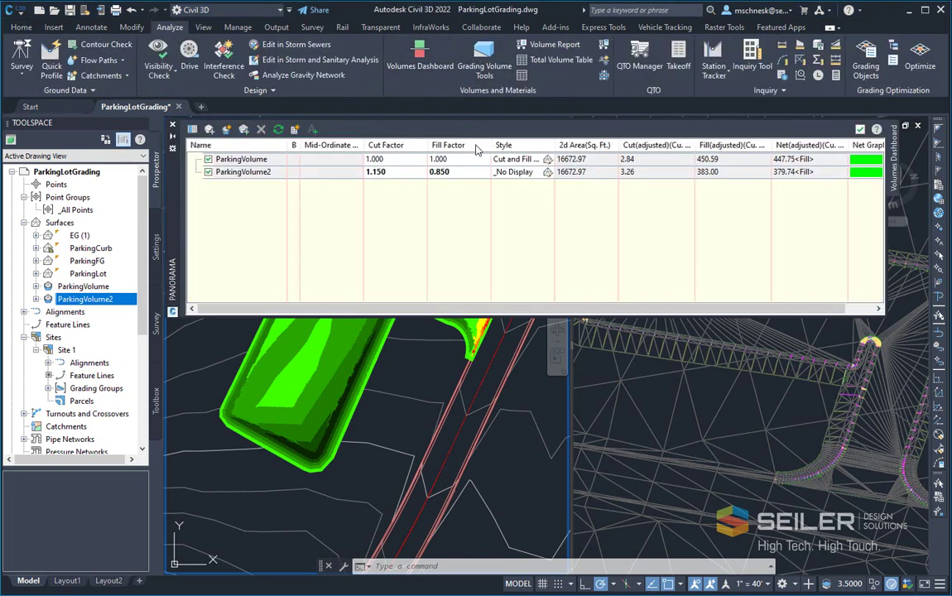
pyautogui.click(295, 132)
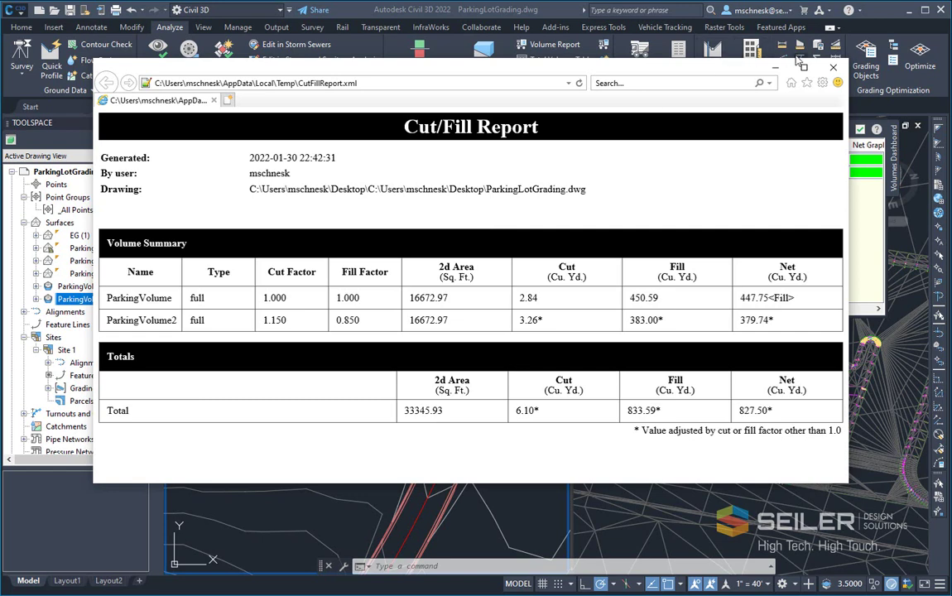
# Step: Close the Internet Explorer cut/fill report showing 6.10 cut, 833.59 fill, 827.50 net
pyautogui.click(833, 67)
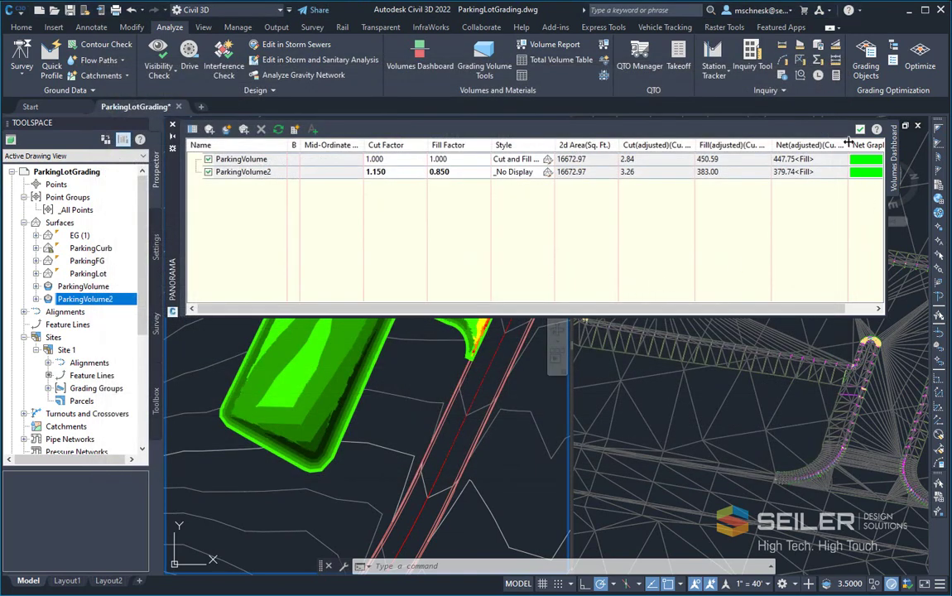
# Step: Close the volumes dashboard and open Project Explorer from the Home tools
pyautogui.click(917, 125)
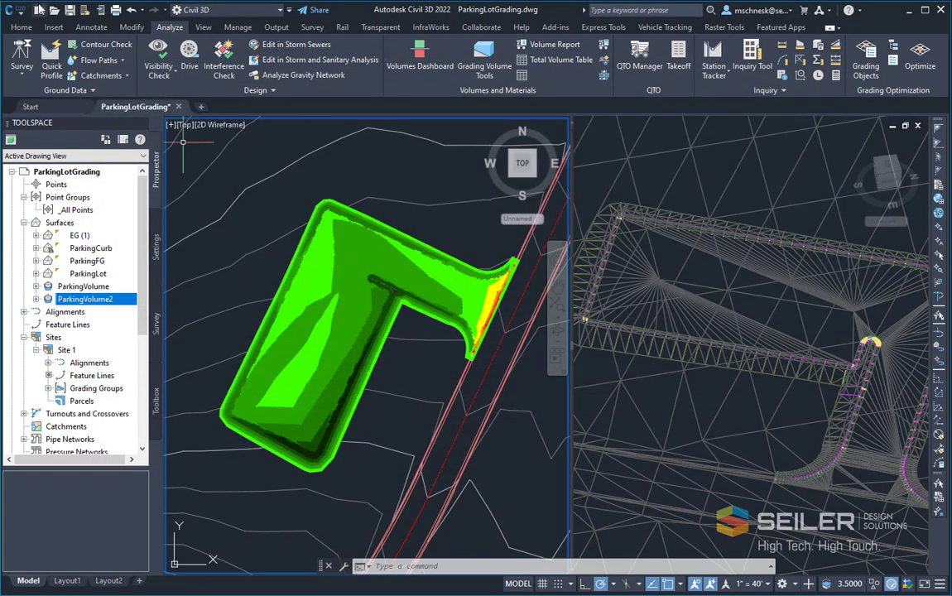
pyautogui.click(21, 26)
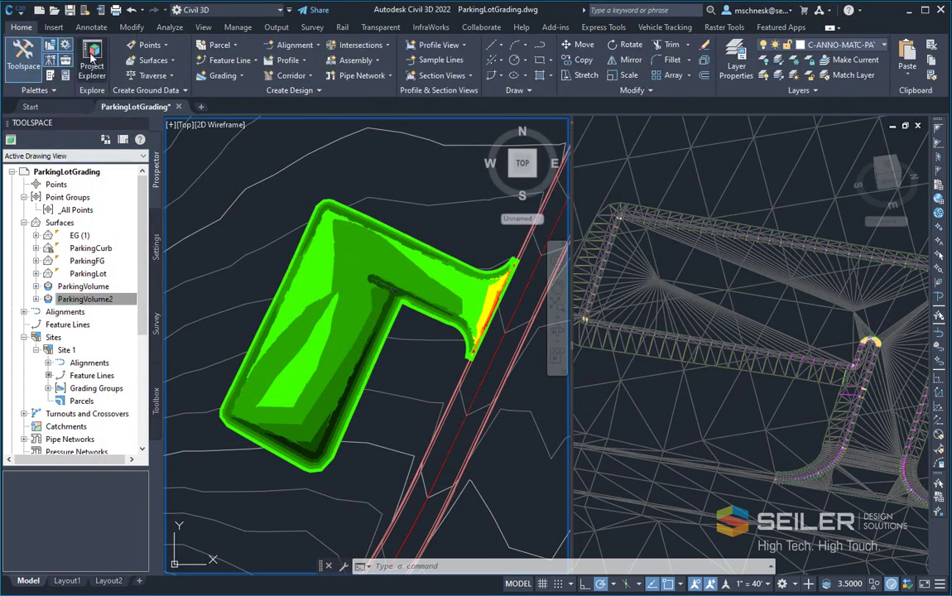
pyautogui.click(93, 57)
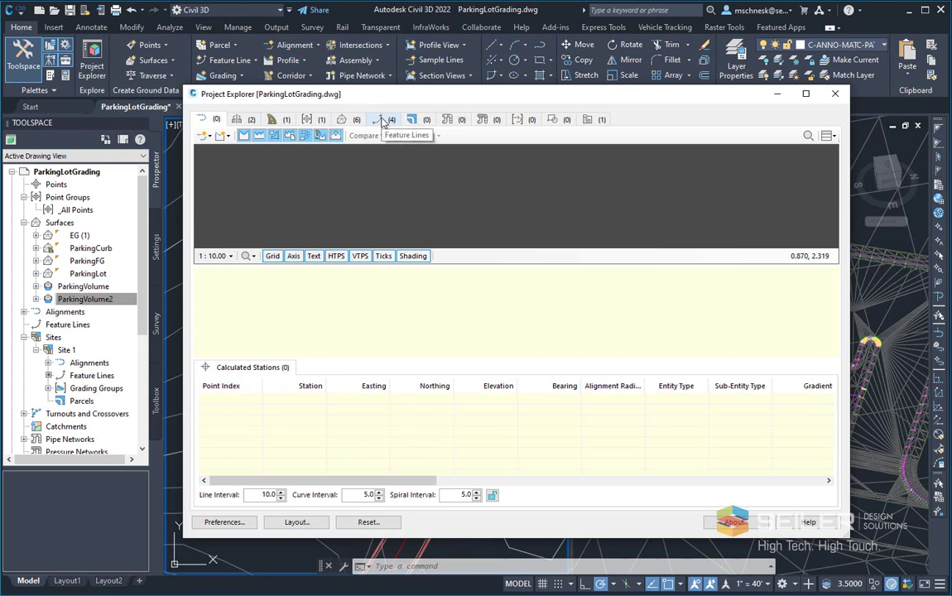
# Step: Browse the assemblies, corridors, point groups, surfaces and feature lines lists in Project Explorer
pyautogui.click(249, 120)
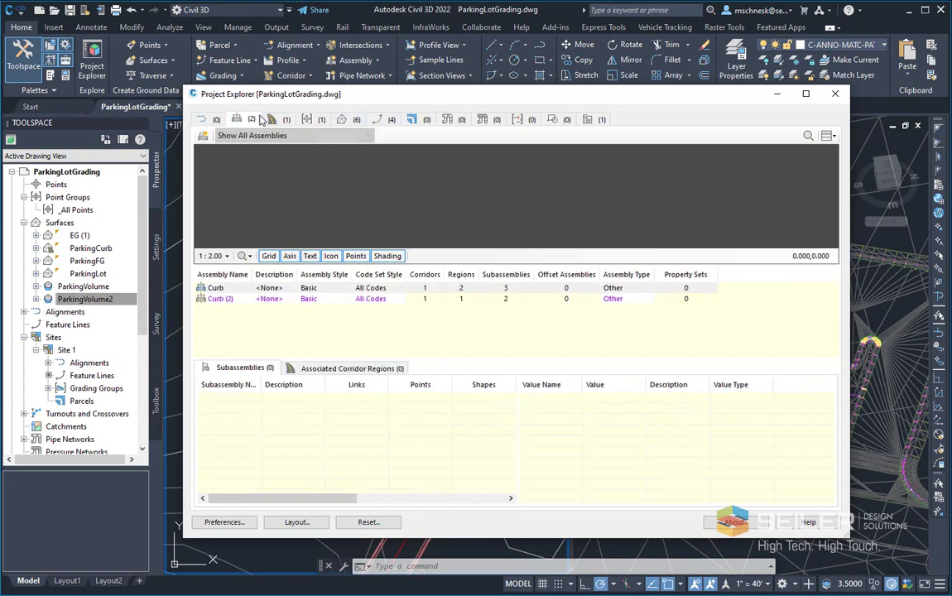
pyautogui.click(270, 120)
pyautogui.click(305, 120)
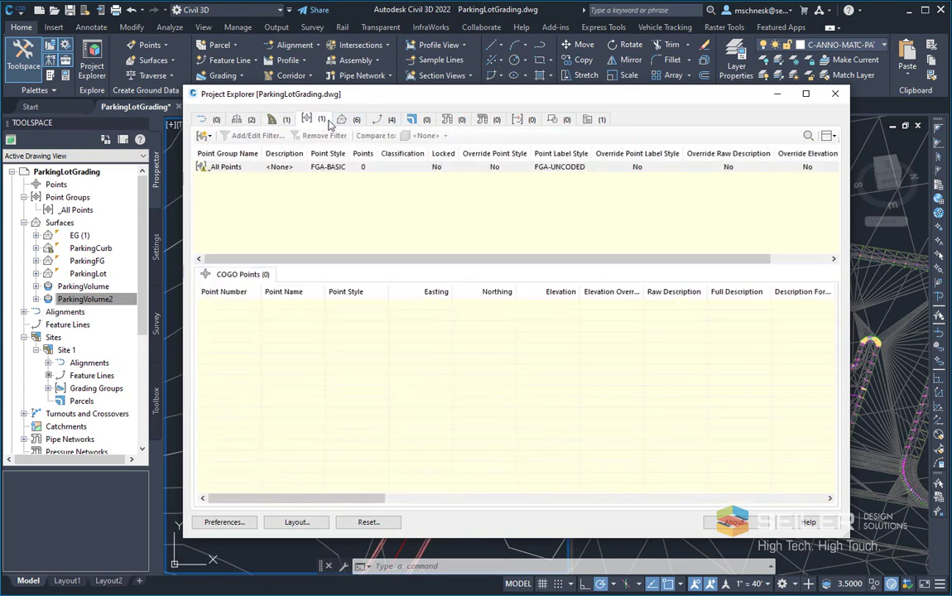
pyautogui.click(341, 121)
pyautogui.click(378, 120)
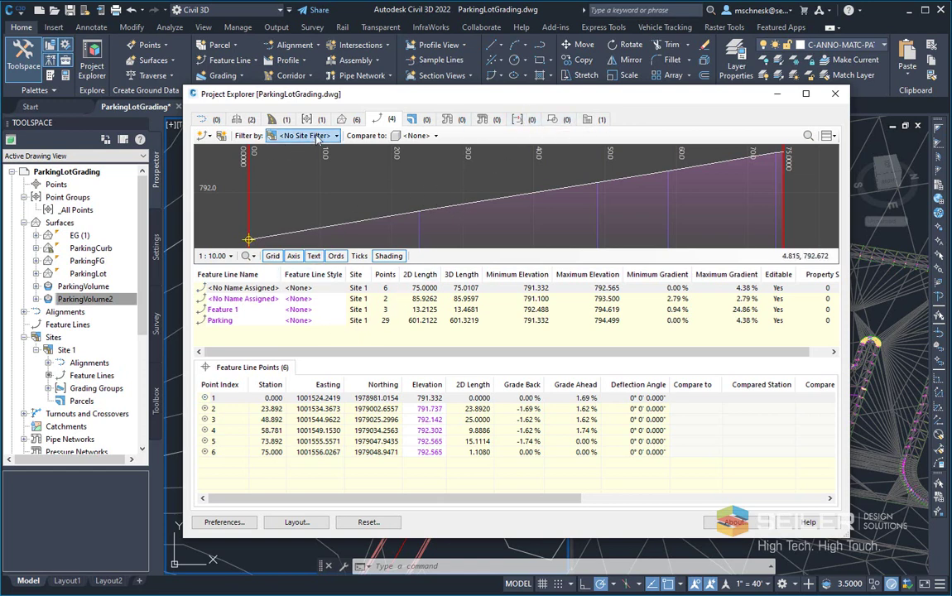
# Step: List the surfaces and inspect ParkingCurb, ParkingFG, ParkingLot and ParkingVolume2 triangles
pyautogui.click(341, 120)
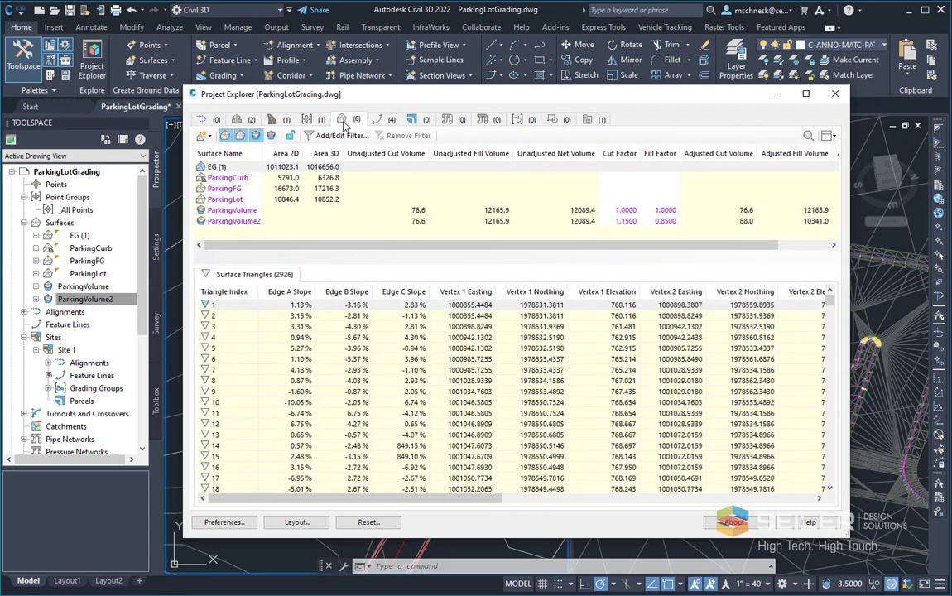
pyautogui.click(234, 178)
pyautogui.click(234, 189)
pyautogui.click(234, 200)
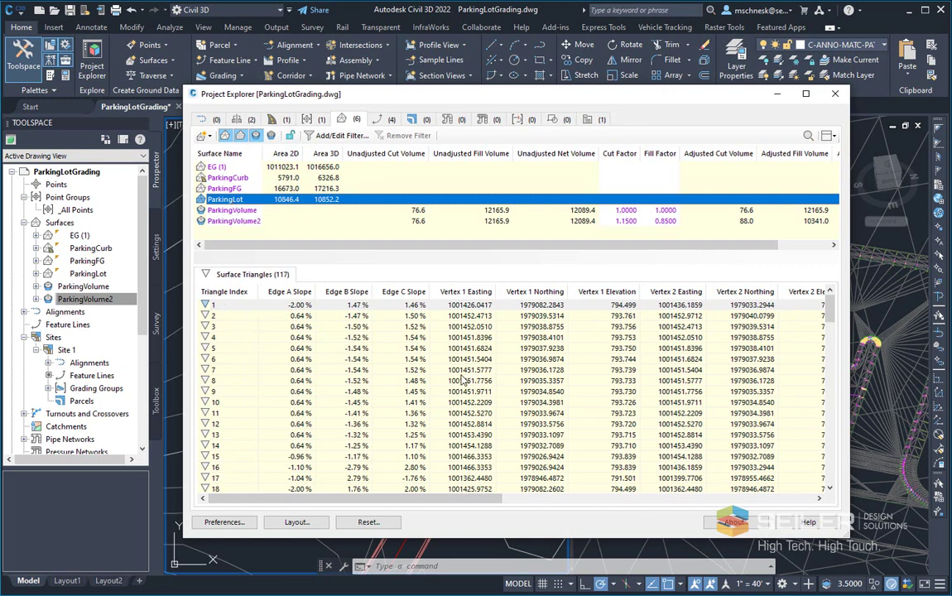
pyautogui.click(230, 221)
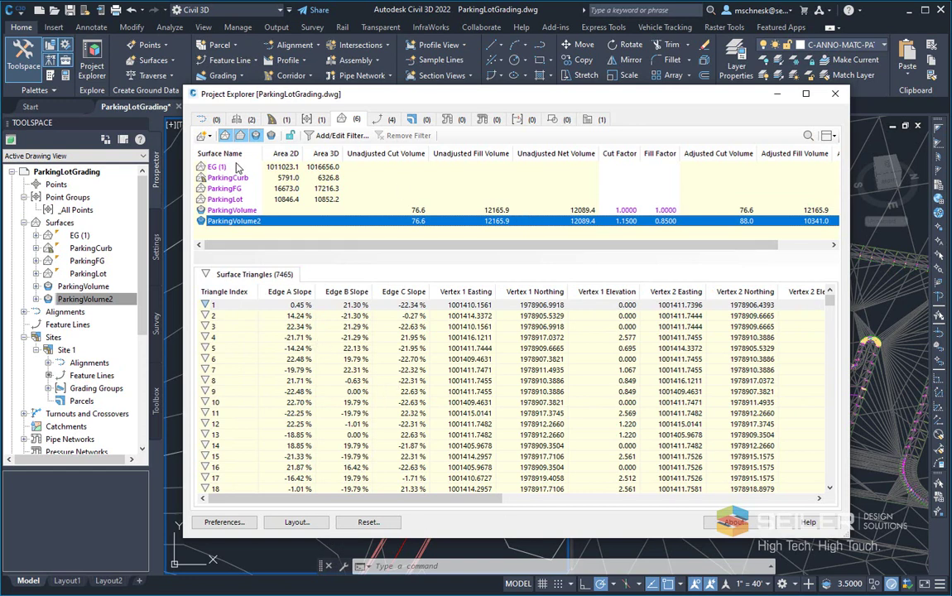
# Step: Keep ParkingVolume's cut factor at 1.0000 and set ParkingVolume2's cut factor to 1.20
pyautogui.doubleClick(627, 210)
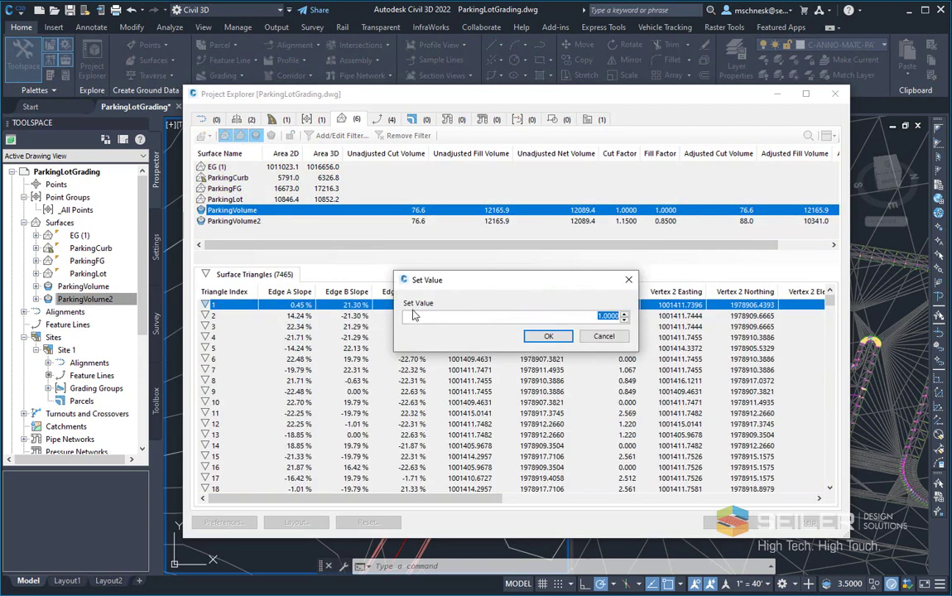
pyautogui.click(548, 336)
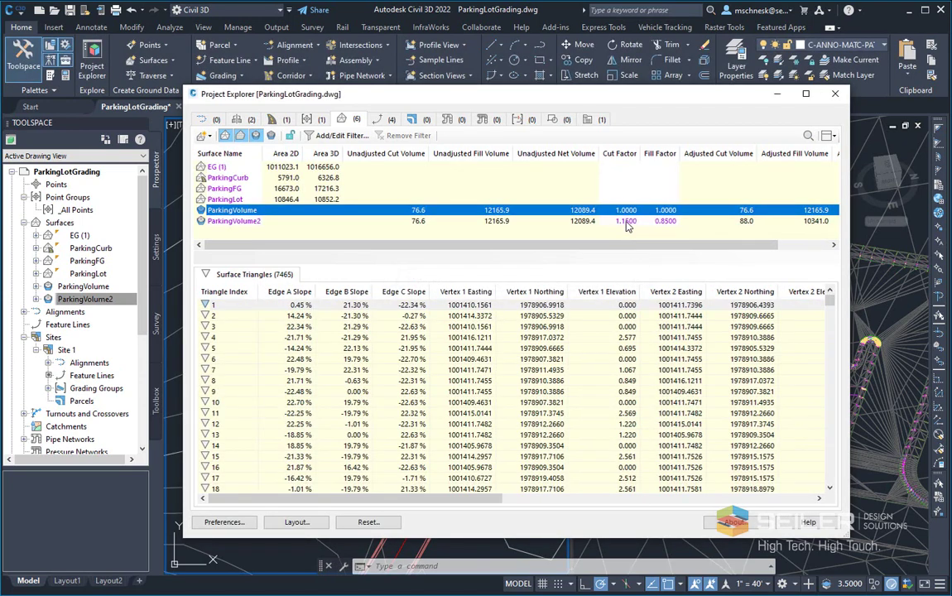
pyautogui.doubleClick(626, 222)
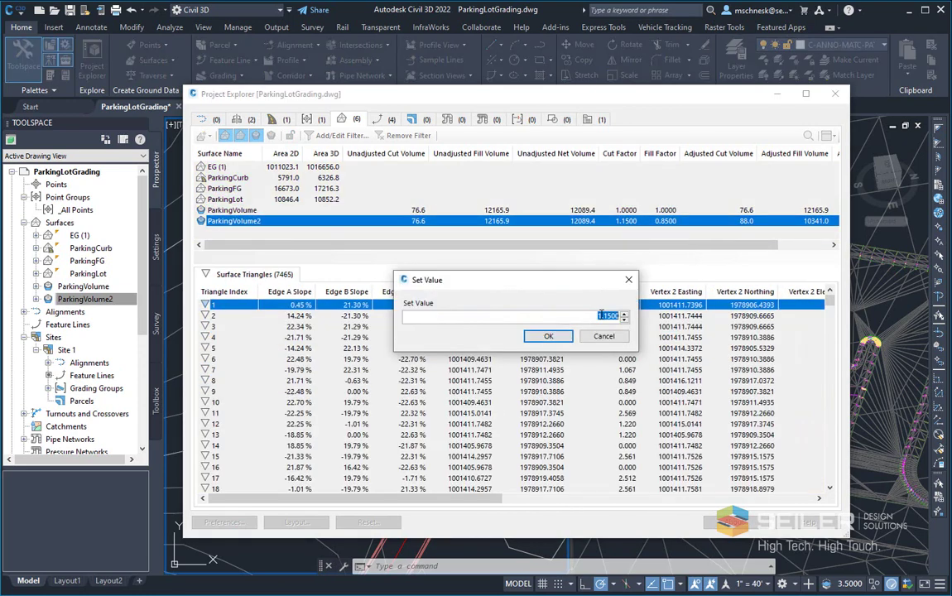
pyautogui.write('1.20')
pyautogui.press('Return')
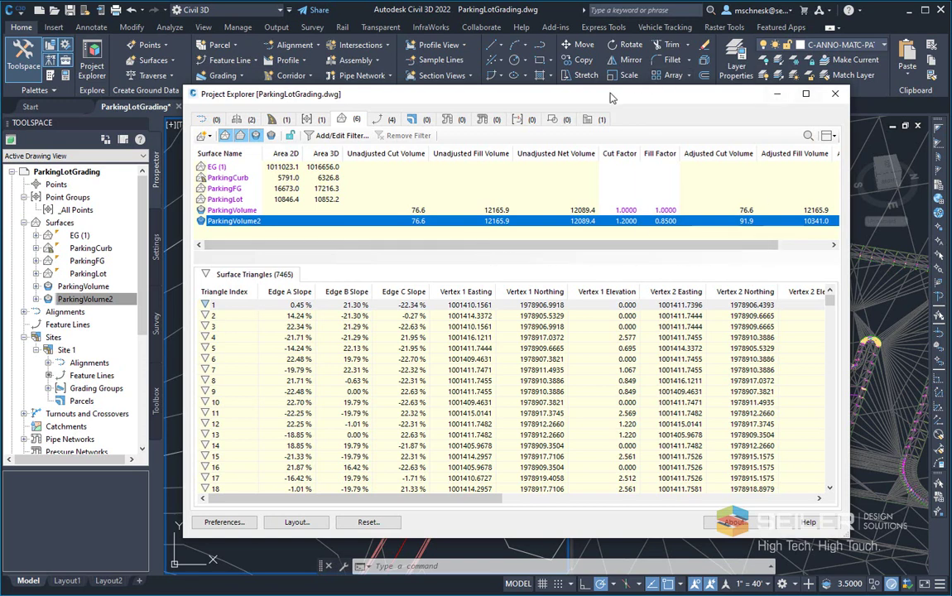
pyautogui.moveTo(548, 90); pyautogui.dragTo(548, 84)
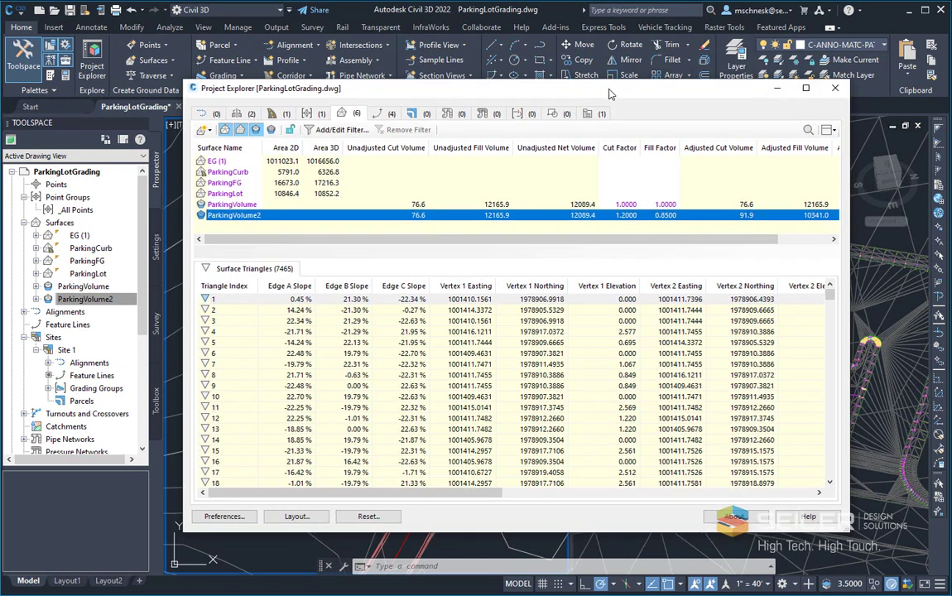
# Step: Hide grid and TIN surfaces so only the volume surfaces are listed
pyautogui.click(241, 134)
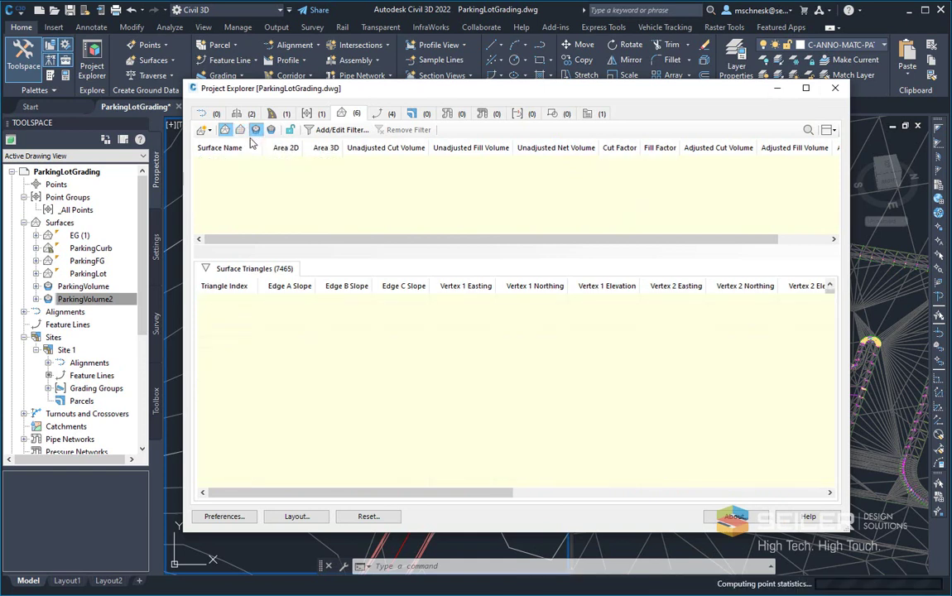
pyautogui.click(225, 134)
pyautogui.click(255, 130)
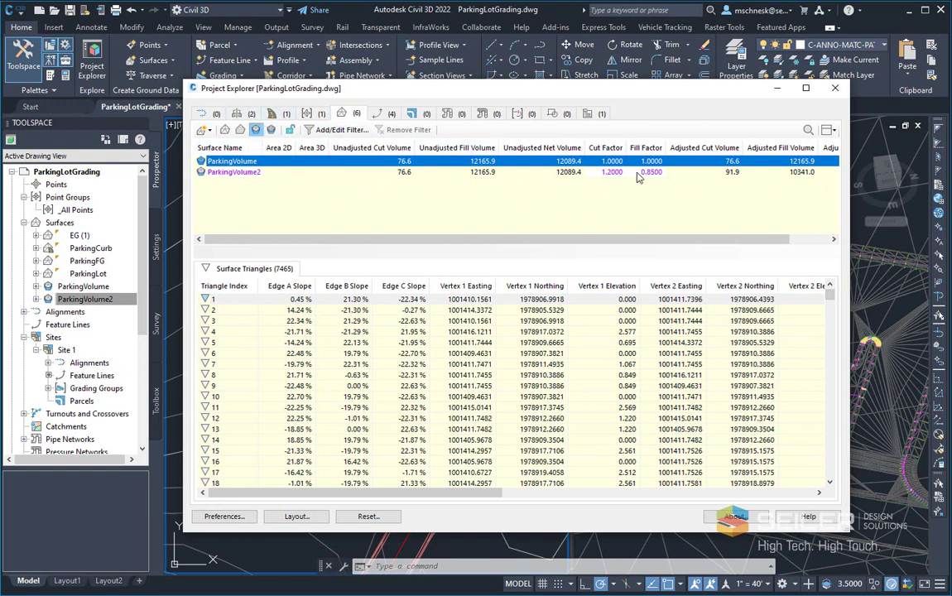
# Step: Run the Feature Line Report object set to produce ParkingLotGrading.docx in Word
pyautogui.click(597, 116)
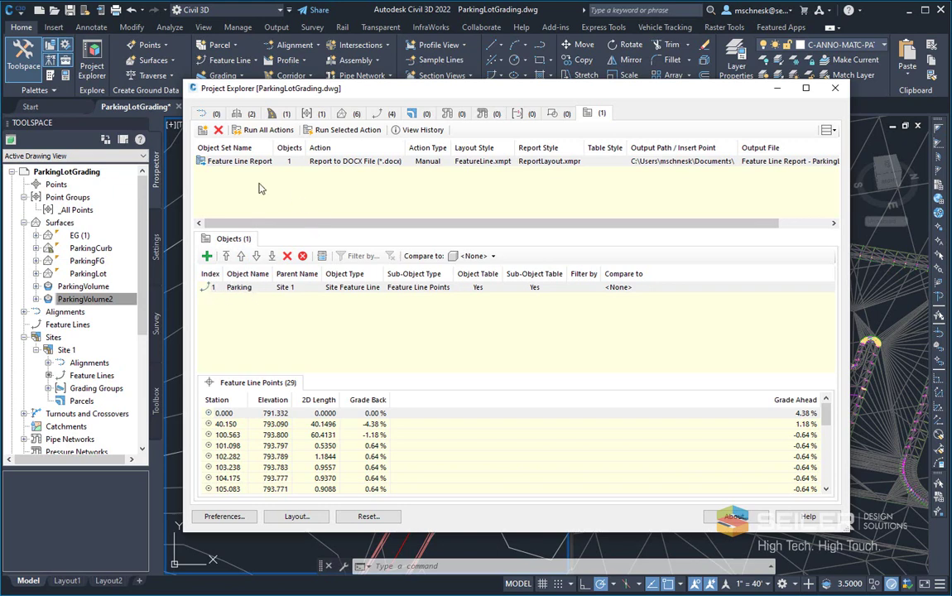
pyautogui.click(222, 161)
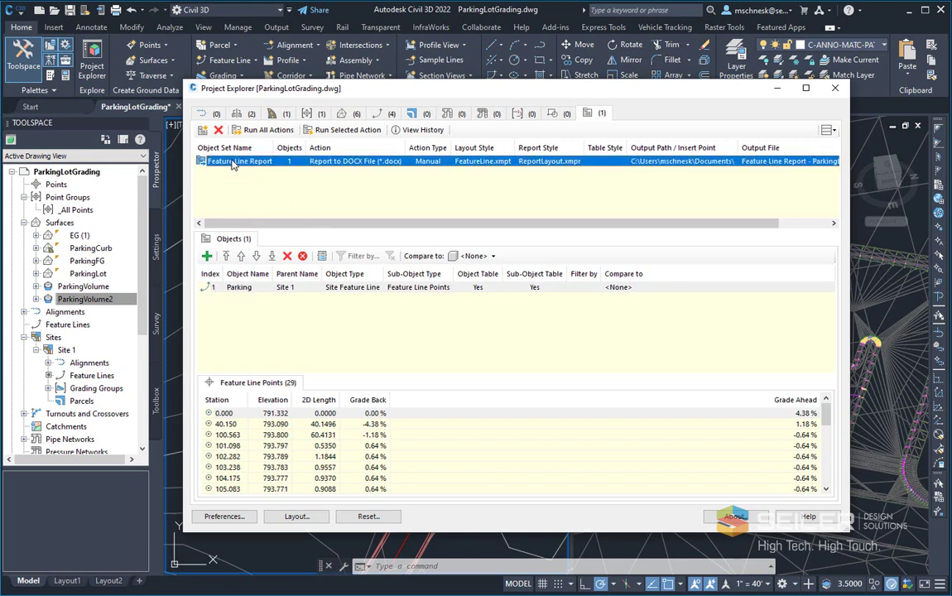
pyautogui.click(335, 130)
pyautogui.click(530, 341)
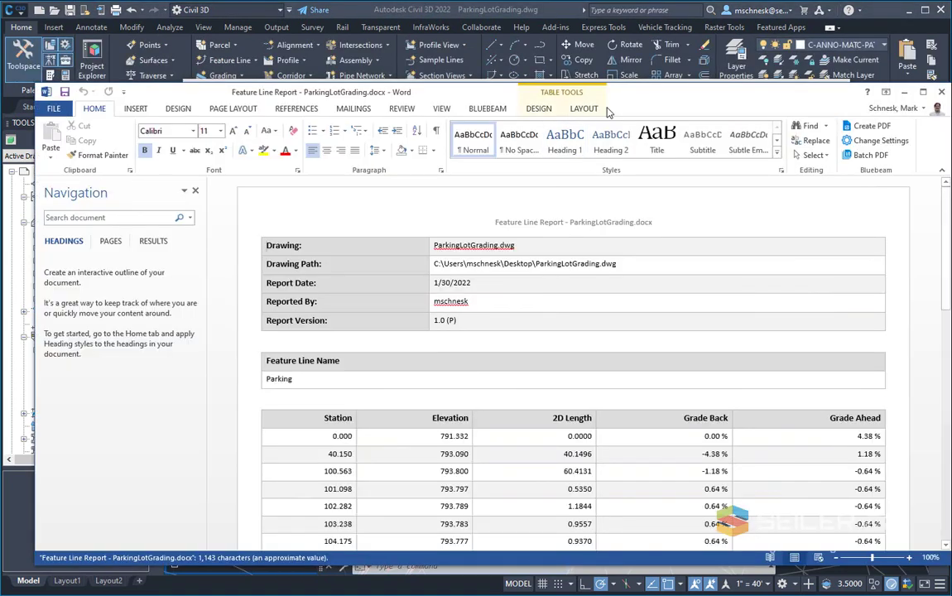
pyautogui.scroll(-5, 522, 243)
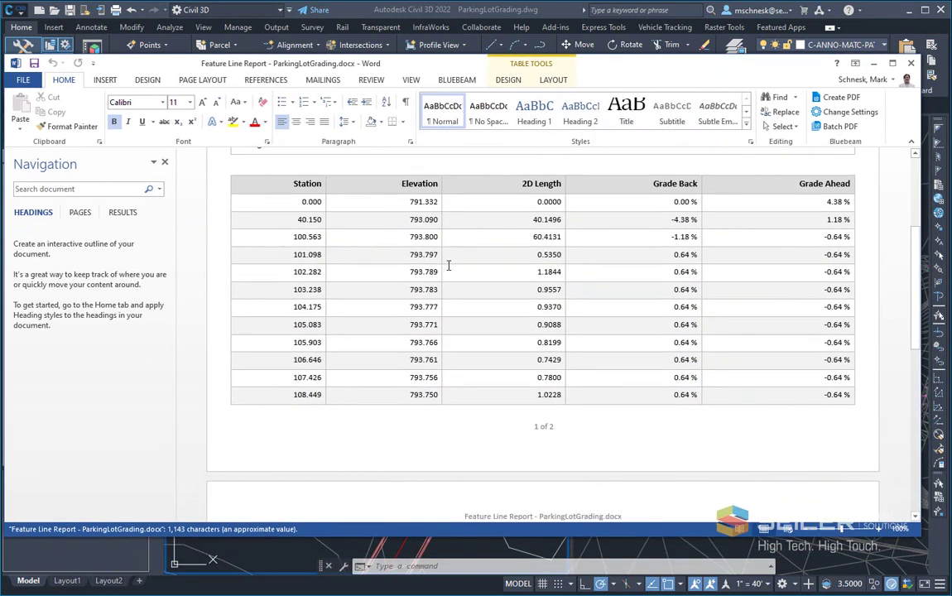
pyautogui.scroll(2, 410, 251)
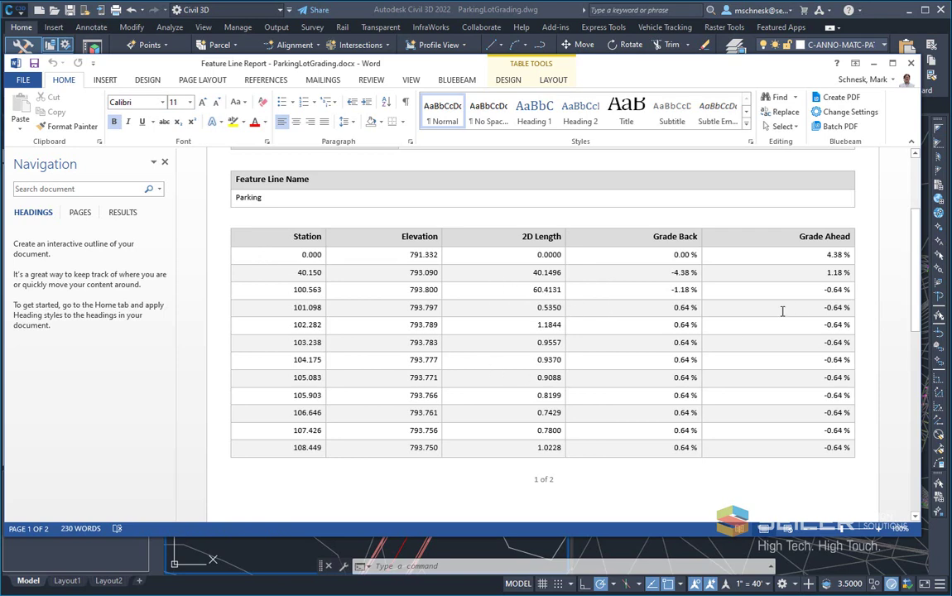
pyautogui.scroll(-15, 728, 338)
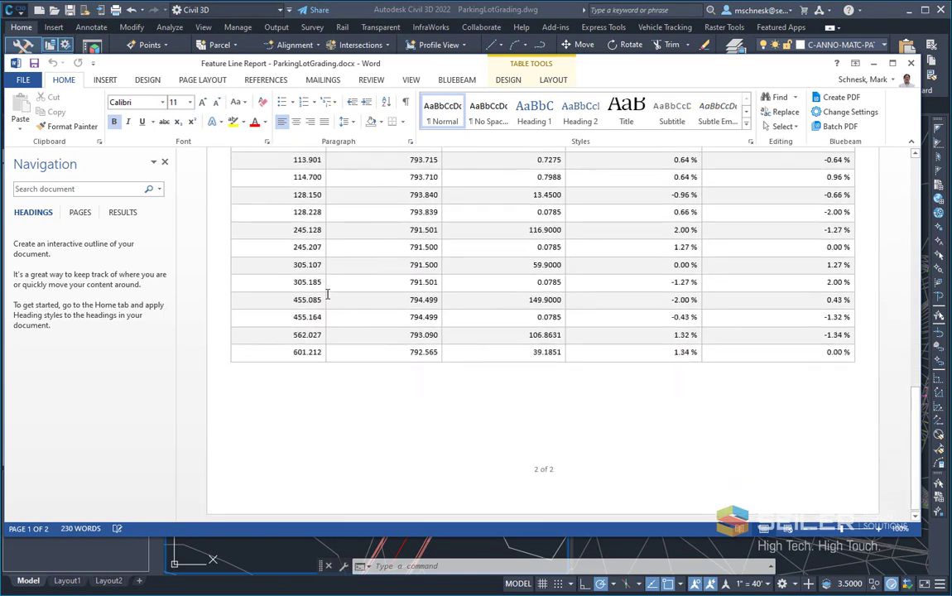
pyautogui.scroll(15, 578, 298)
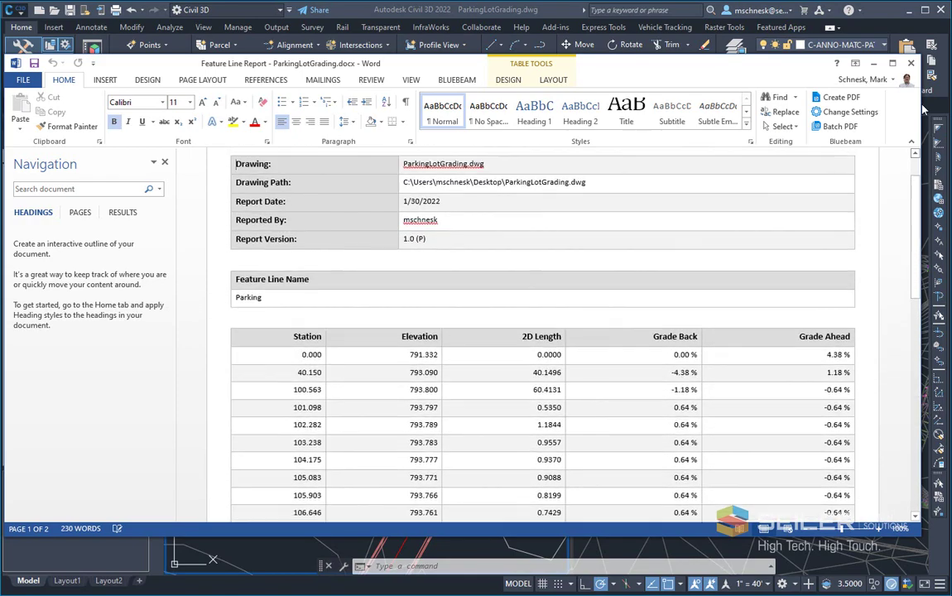
# Step: Close the Word report and create a new object set named 'TIN Volume Report'
pyautogui.click(910, 63)
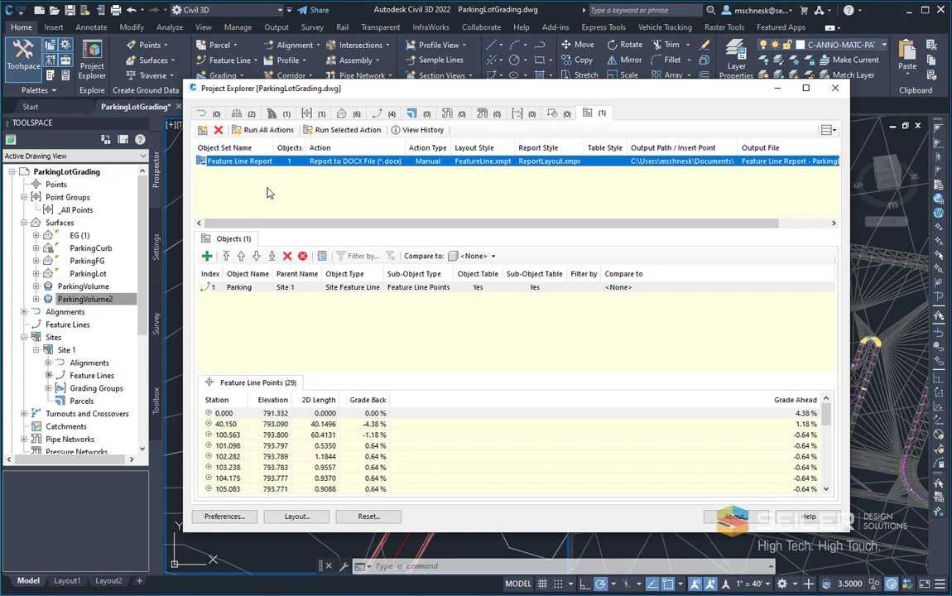
pyautogui.click(203, 131)
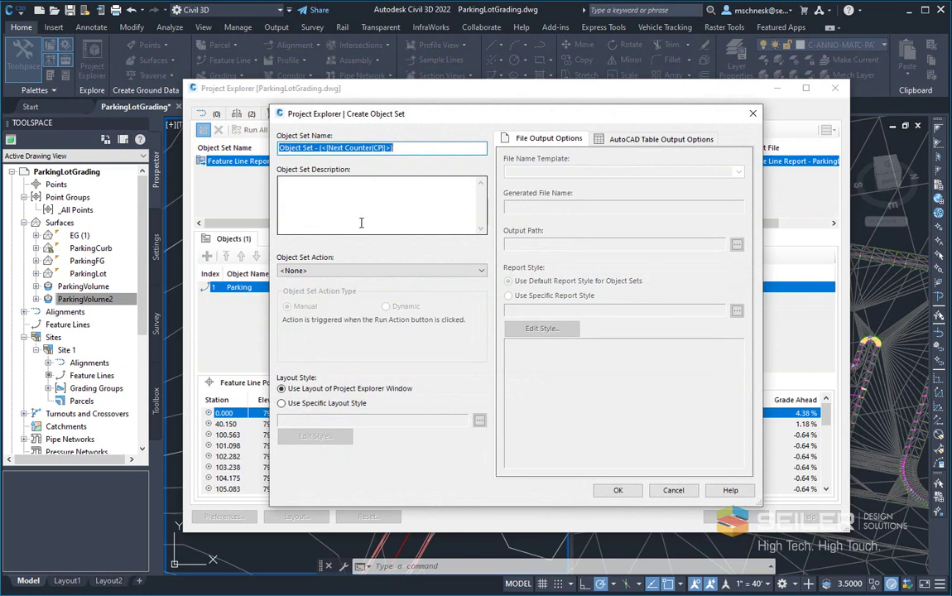
pyautogui.write('Ti')
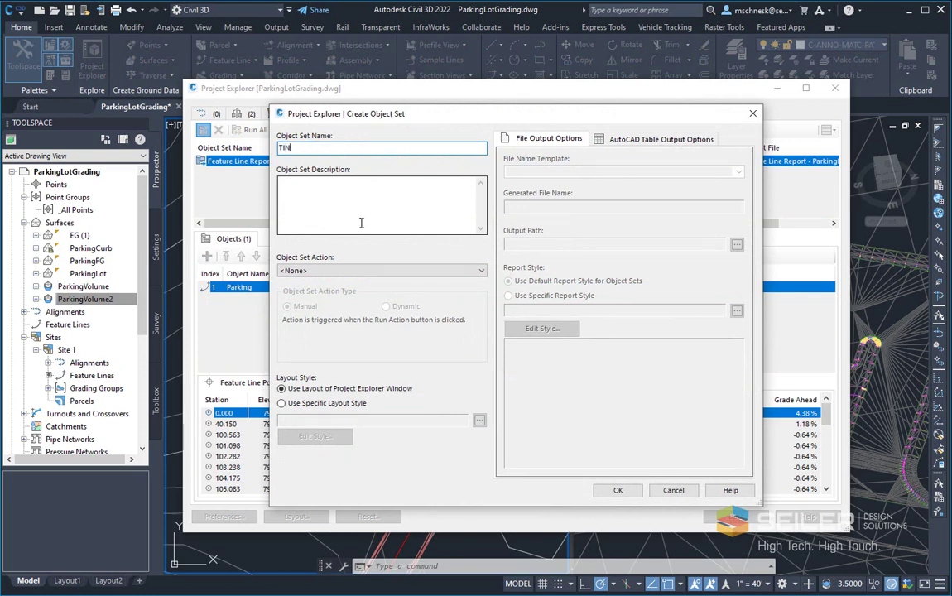
pyautogui.write('N Volume Rp')
pyautogui.write('port')
pyautogui.click(347, 209)
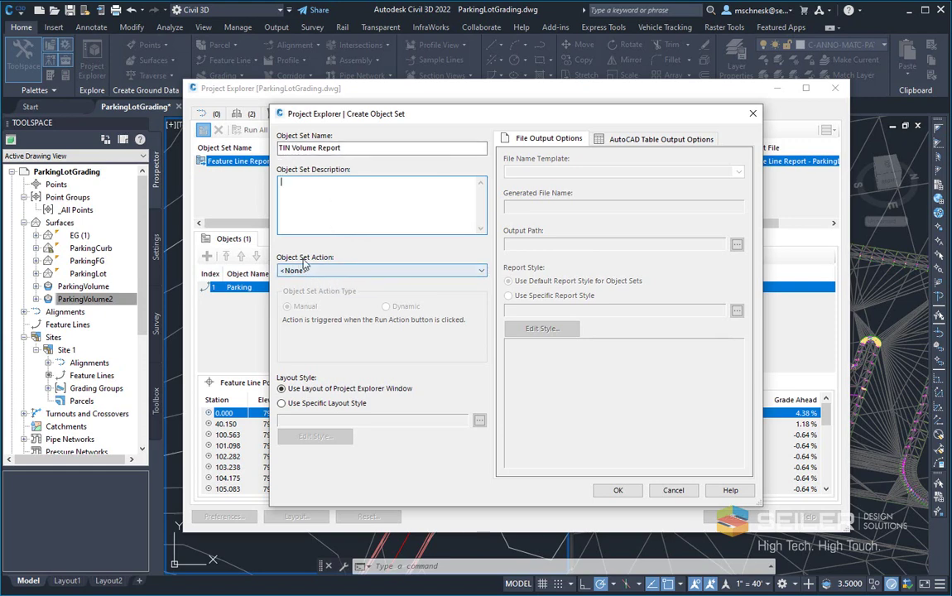
# Step: Set the object set action to Report to DOCX File (*.docx)
pyautogui.click(462, 271)
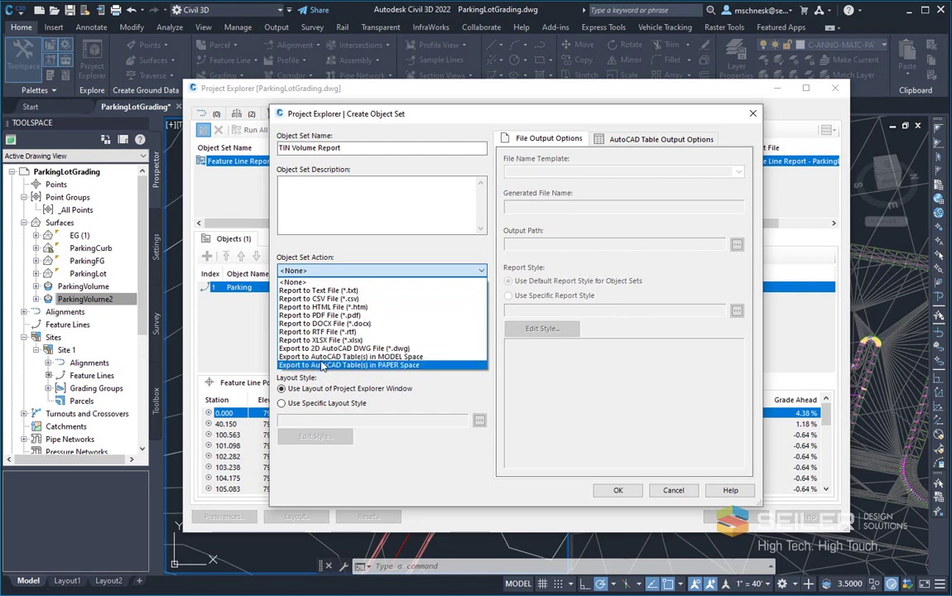
pyautogui.click(323, 324)
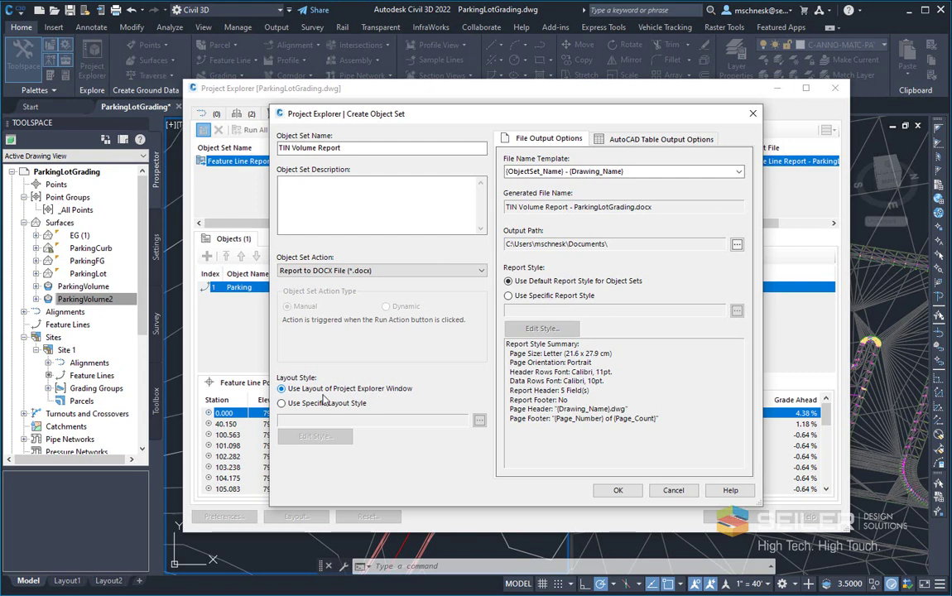
# Step: Use a specific layout style for the object set and edit its Surfaces column layout
pyautogui.click(282, 403)
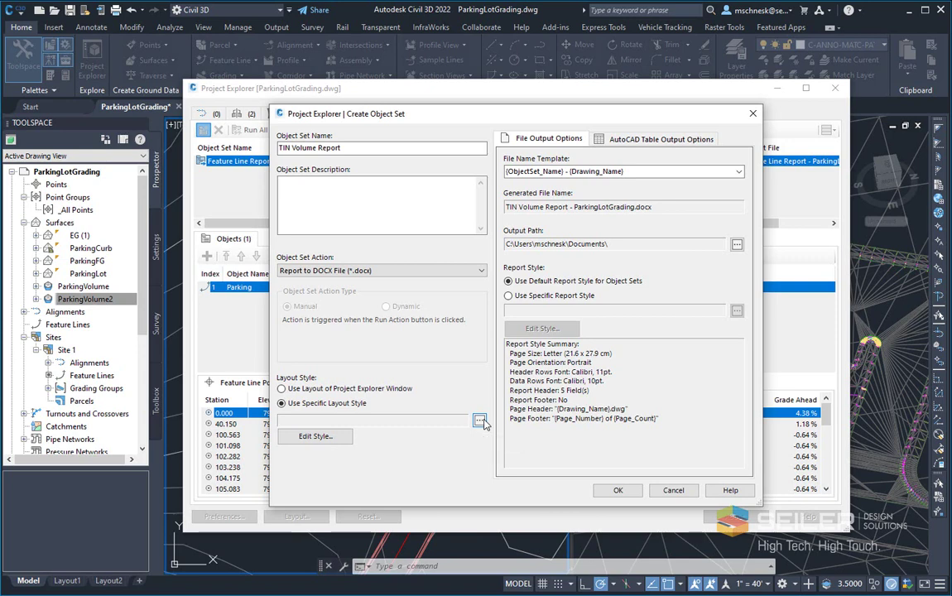
pyautogui.click(313, 438)
pyautogui.moveTo(419, 149); pyautogui.dragTo(390, 135)
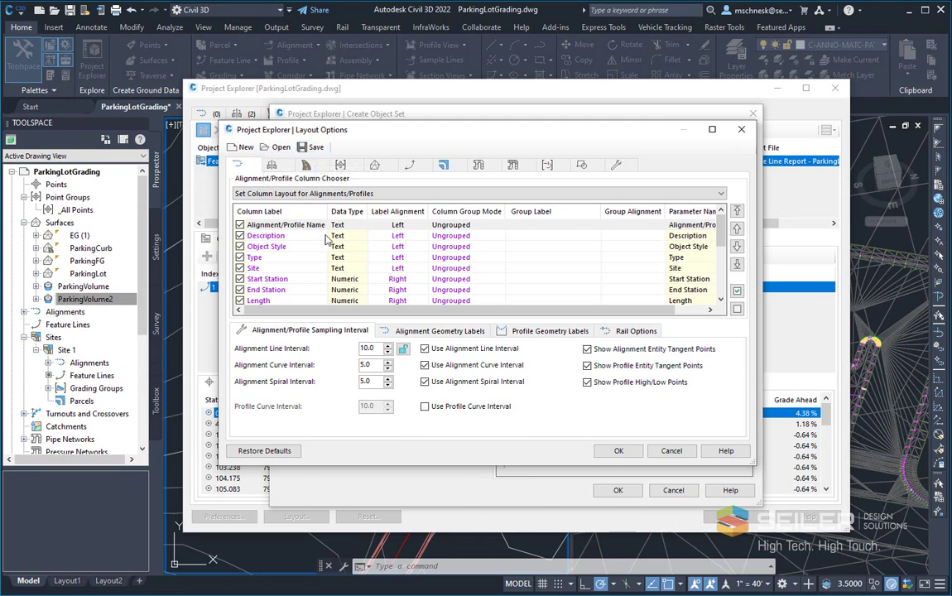
pyautogui.click(375, 166)
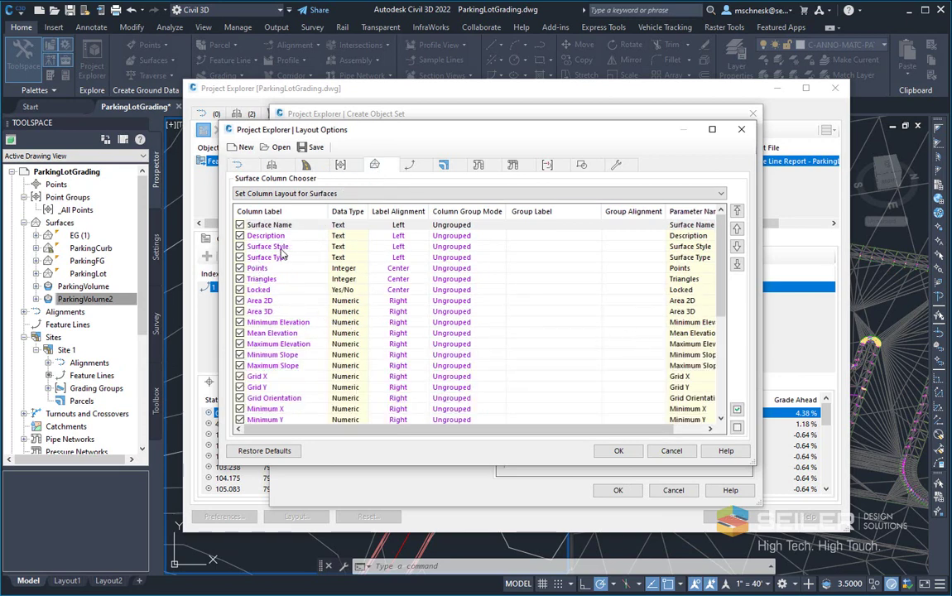
# Step: Clear all columns, then include Surface Name and the Unadjusted Cut, Fill and Net Volume columns
pyautogui.click(737, 427)
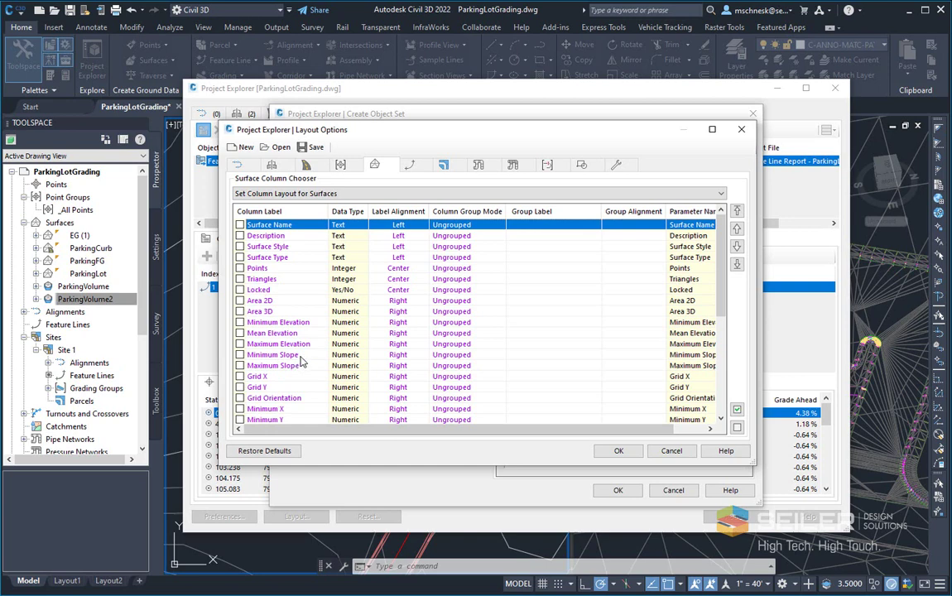
pyautogui.click(240, 225)
pyautogui.scroll(-2, 273, 313)
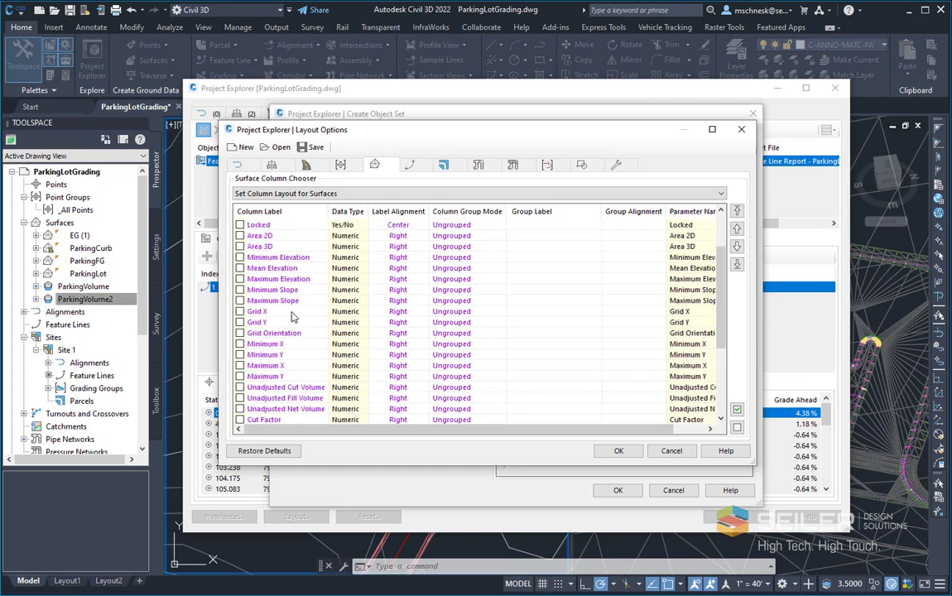
pyautogui.scroll(-3, 276, 327)
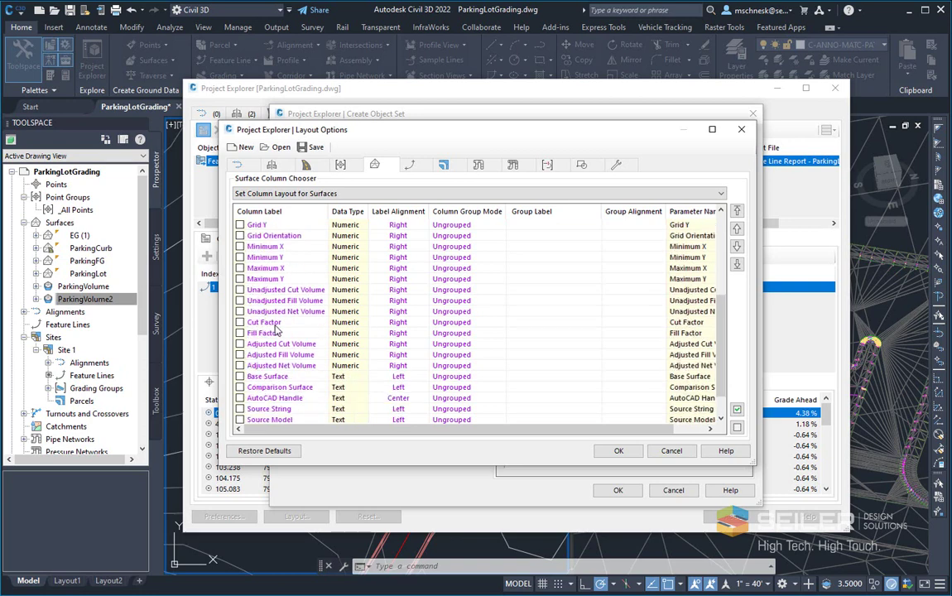
pyautogui.click(240, 290)
pyautogui.click(240, 300)
pyautogui.click(240, 311)
# Step: Add Cut/Fill Factor and Adjusted Cut/Fill/Net Volume columns, moving Fill Factor above Cut Factor
pyautogui.click(240, 322)
pyautogui.click(240, 333)
pyautogui.click(240, 344)
pyautogui.click(240, 355)
pyautogui.click(241, 365)
pyautogui.click(266, 335)
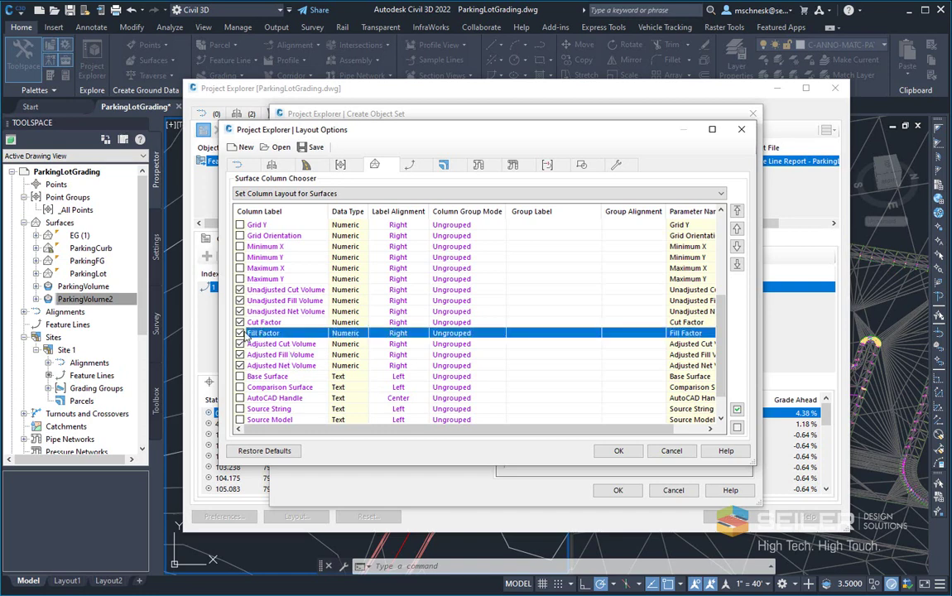
pyautogui.click(737, 211)
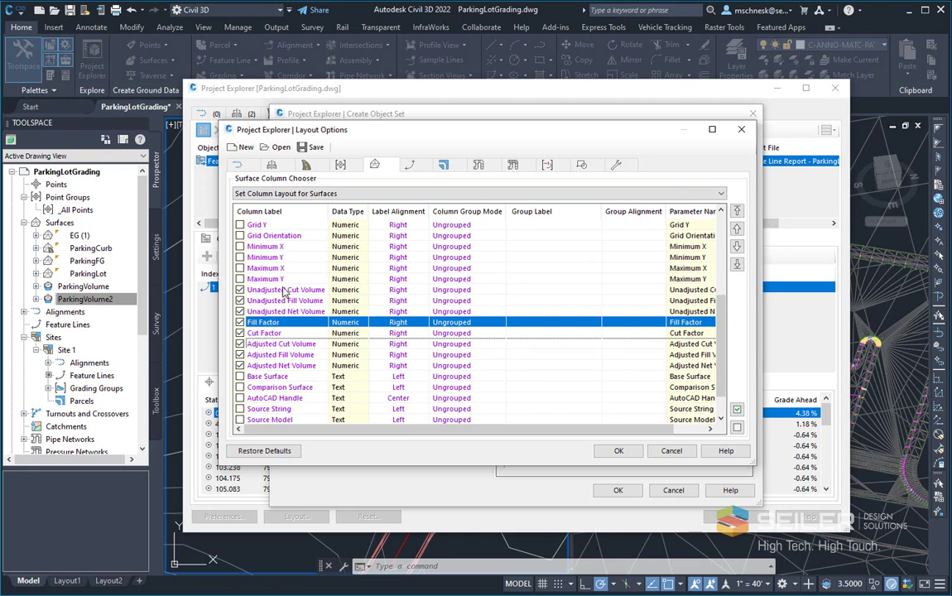
# Step: Group the Unadjusted Cut, Fill and Net Volume columns, with Cut Volume starting a new group
pyautogui.click(287, 300)
pyautogui.click(290, 310)
pyautogui.click(304, 291)
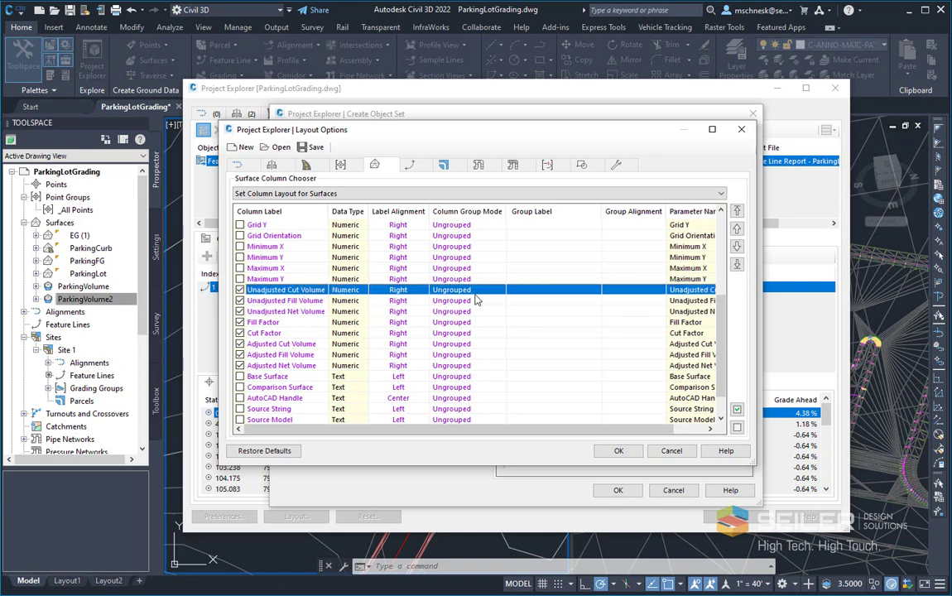
pyautogui.doubleClick(475, 296)
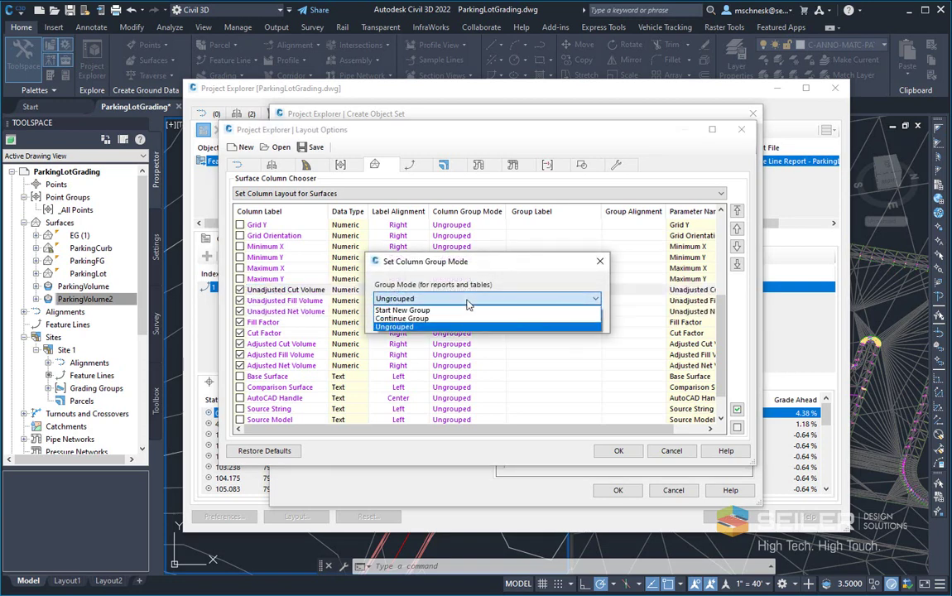
pyautogui.click(510, 319)
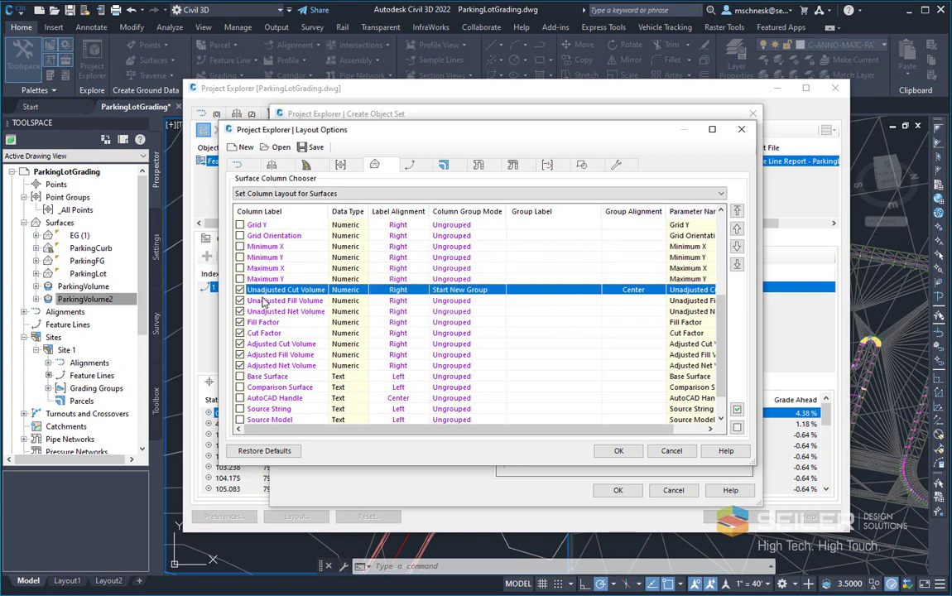
pyautogui.click(305, 298)
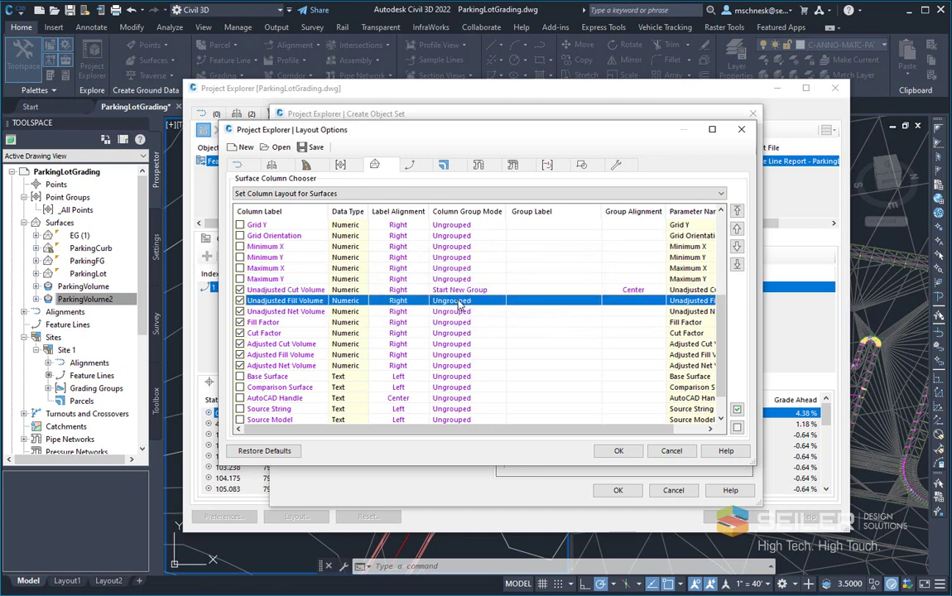
pyautogui.doubleClick(460, 303)
pyautogui.click(465, 300)
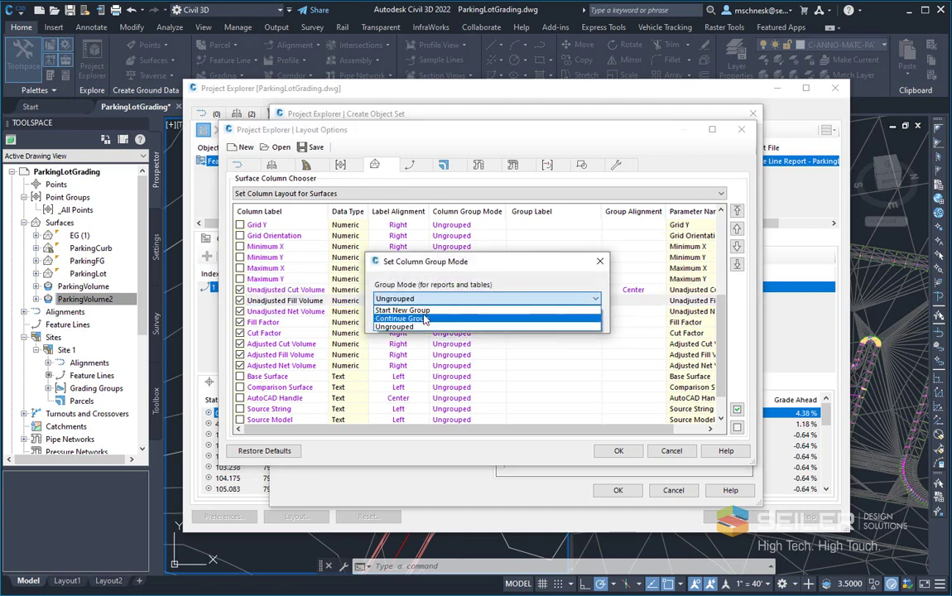
pyautogui.click(520, 317)
pyautogui.doubleClick(451, 311)
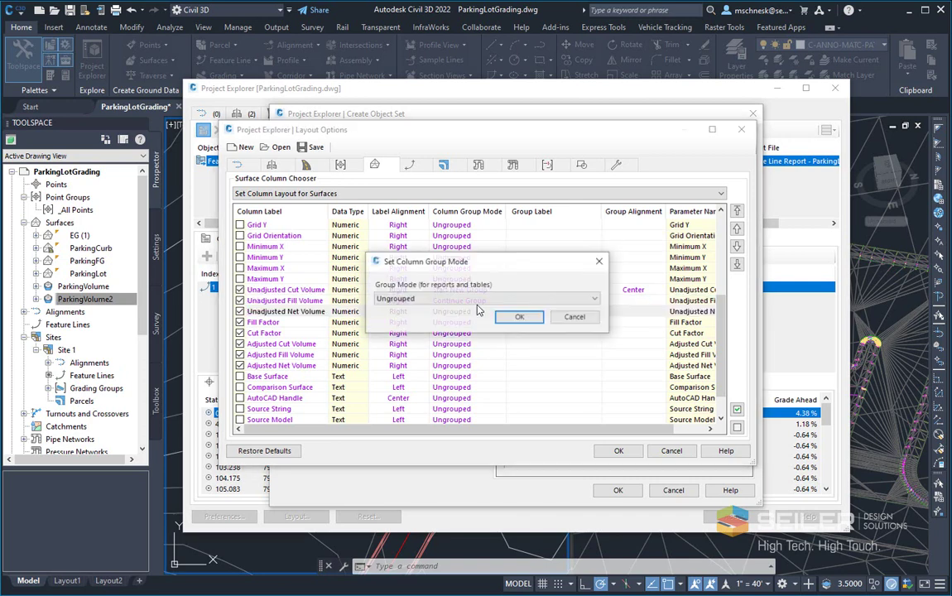
pyautogui.click(447, 299)
pyautogui.click(447, 318)
pyautogui.click(513, 318)
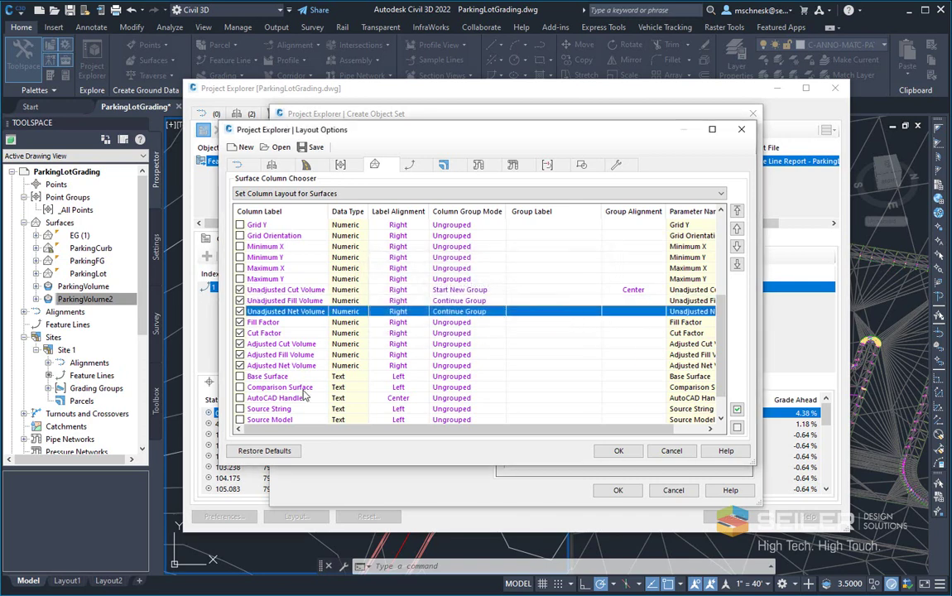
# Step: Group the Adjusted Cut, Fill and Net Volume columns, with Cut Volume starting a new group
pyautogui.doubleClick(452, 344)
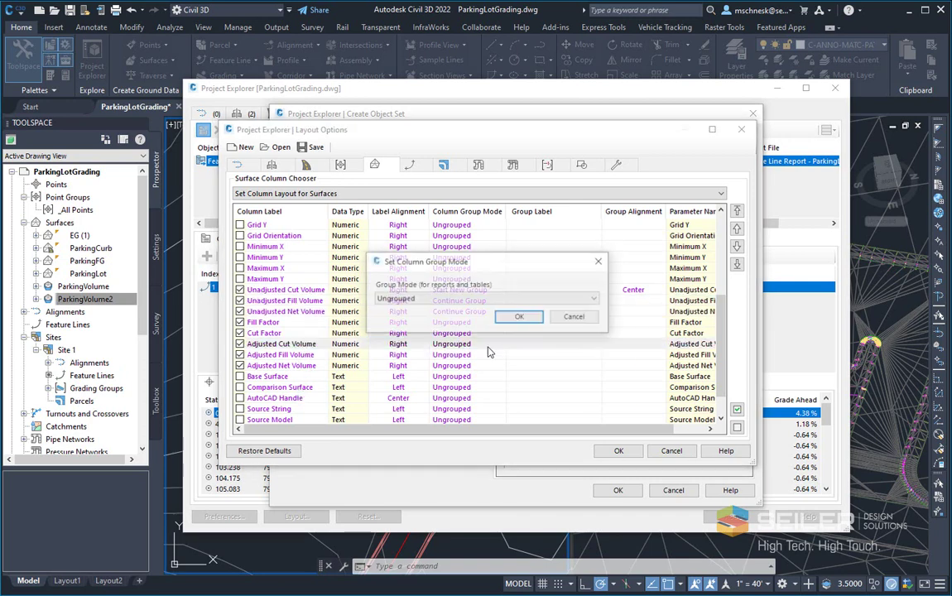
pyautogui.click(454, 298)
pyautogui.click(447, 308)
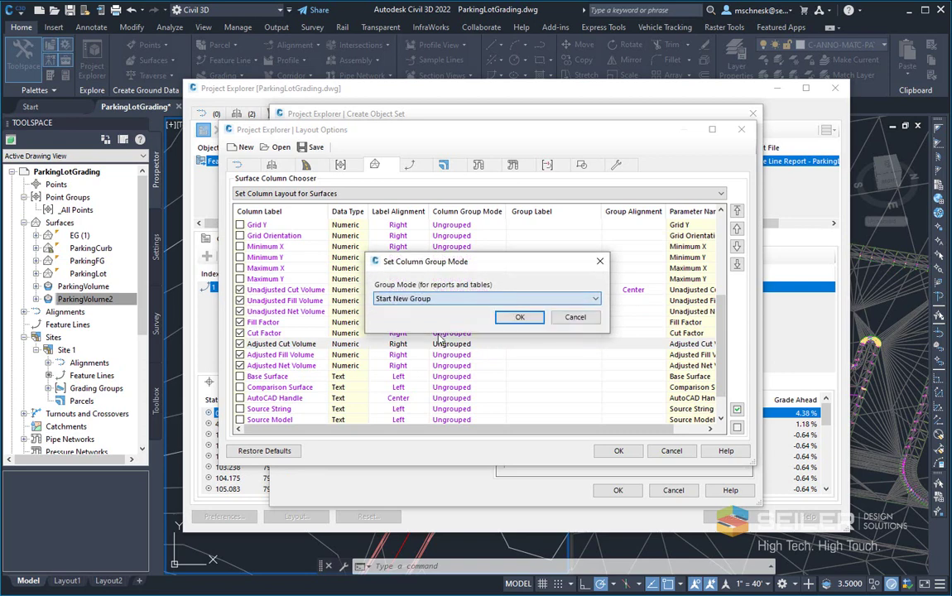
pyautogui.click(521, 319)
pyautogui.doubleClick(451, 354)
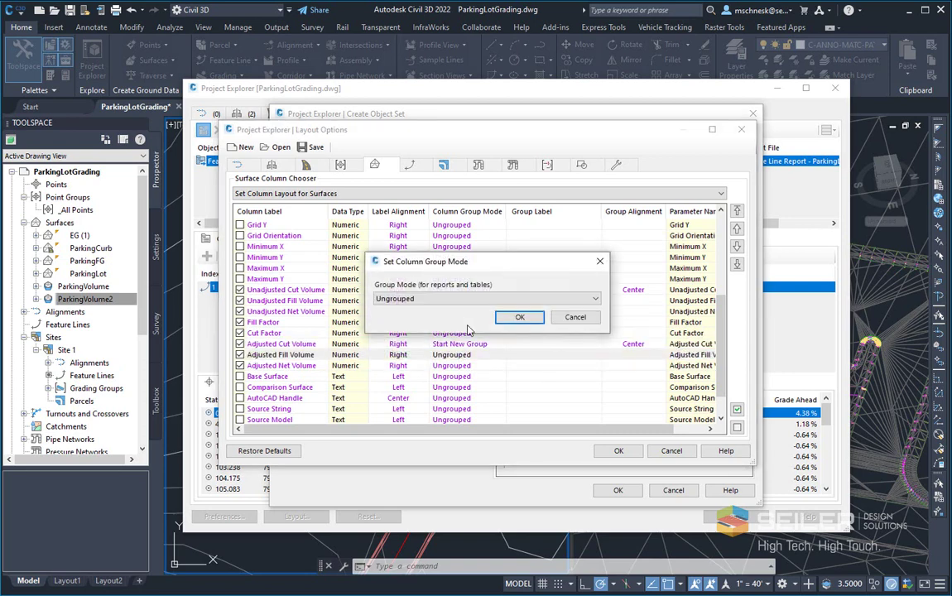
pyautogui.click(431, 298)
pyautogui.click(404, 318)
pyautogui.click(508, 317)
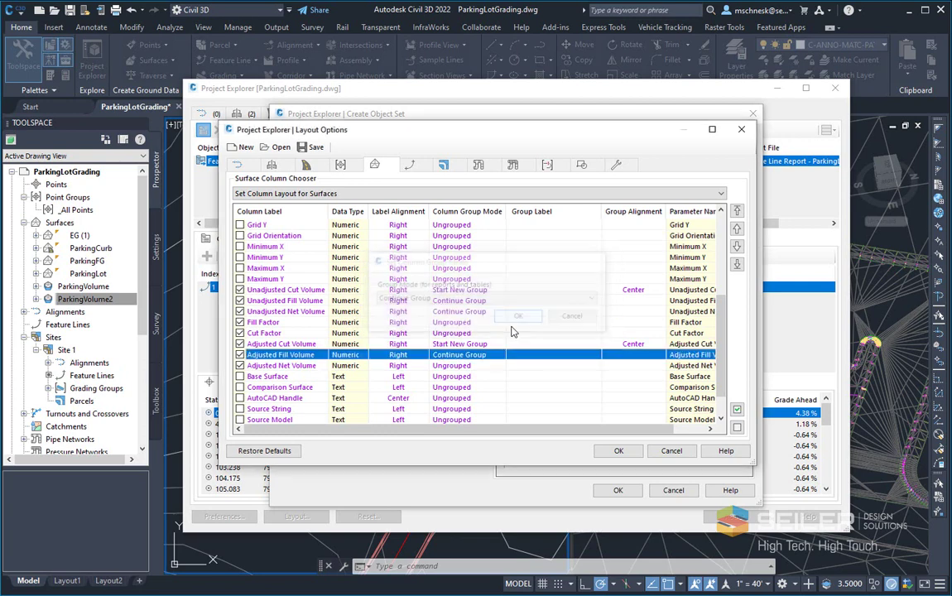
pyautogui.doubleClick(452, 366)
pyautogui.click(431, 298)
pyautogui.click(434, 318)
pyautogui.click(519, 318)
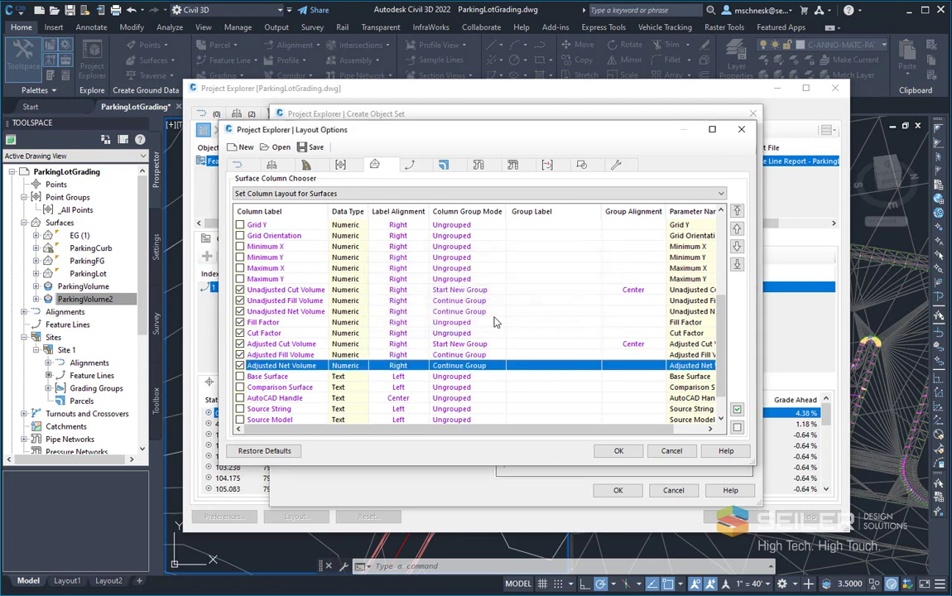
pyautogui.click(550, 294)
pyautogui.doubleClick(550, 294)
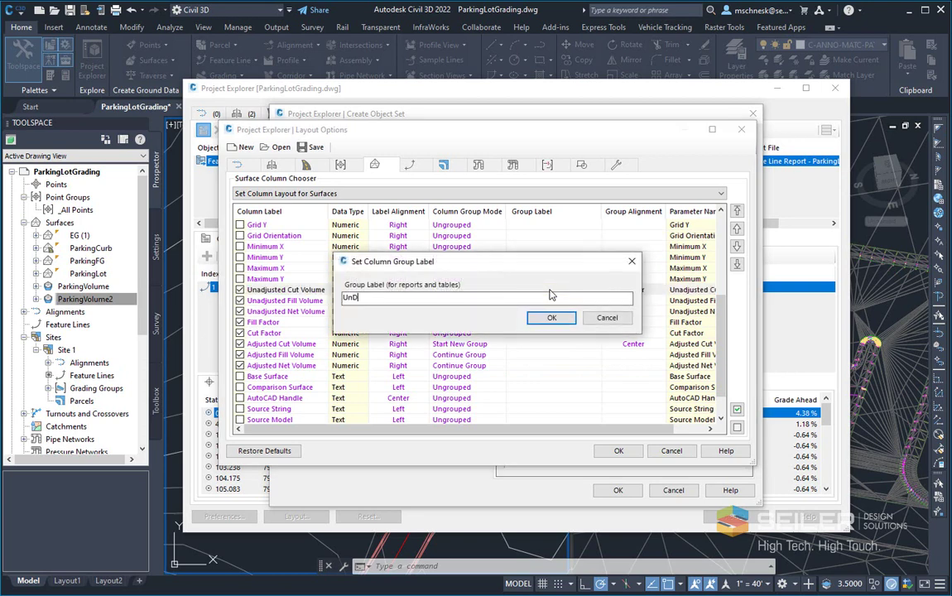
# Step: Set the group labels 'Unadjusted Volume' on Unadjusted Cut Volume and 'Adjusted Volume' on Adjusted Cut Volume
pyautogui.press('BackSpace')
pyautogui.press('Return')
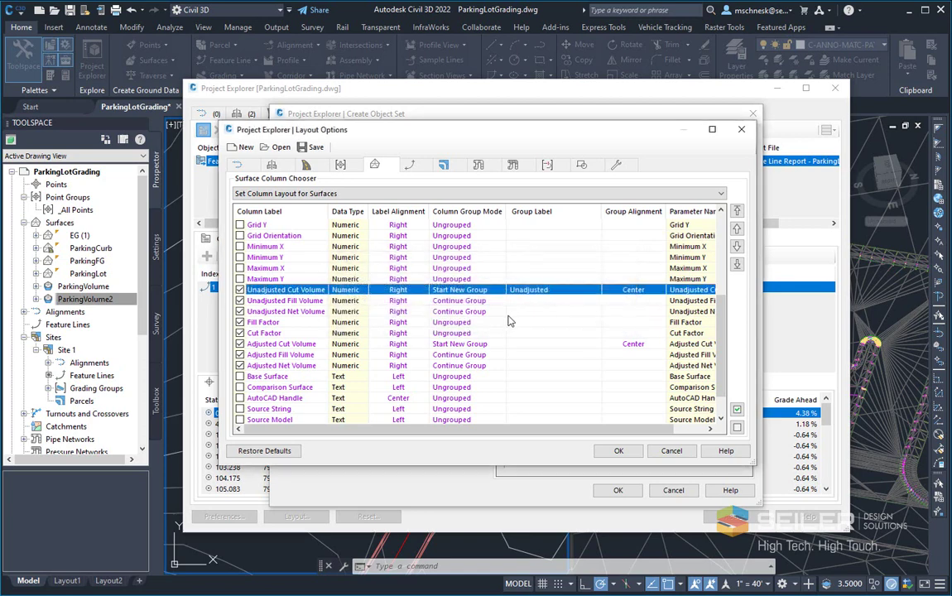
pyautogui.click(522, 345)
pyautogui.click(533, 348)
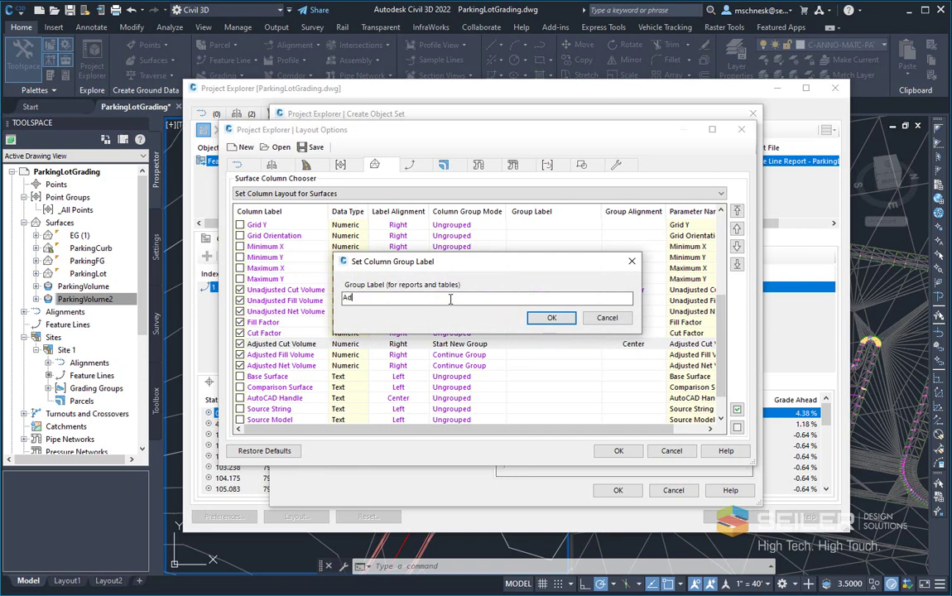
pyautogui.write('Adjusted Volume')
pyautogui.press('Return')
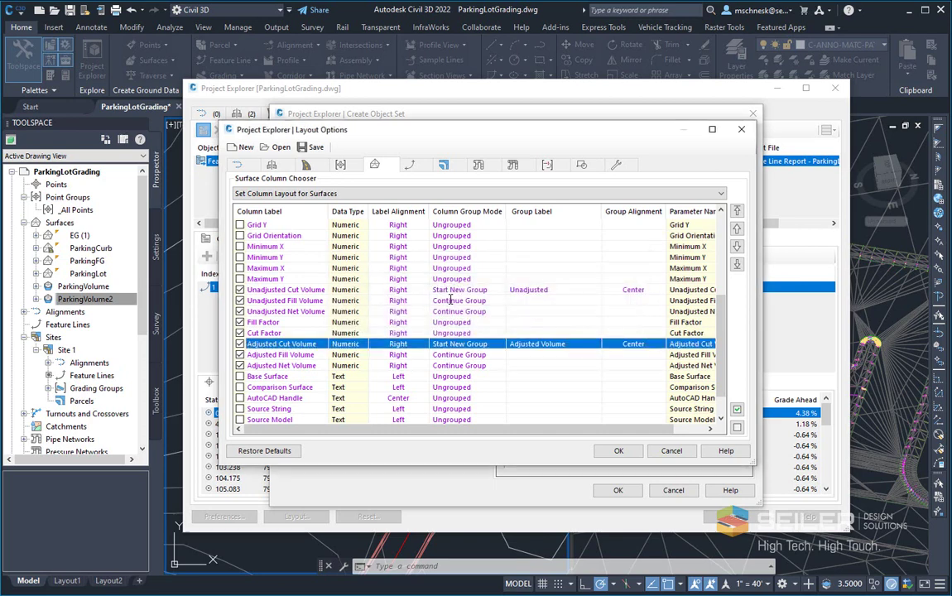
pyautogui.click(534, 290)
pyautogui.click(529, 289)
pyautogui.click(478, 298)
pyautogui.write('Volume')
pyautogui.press('Return')
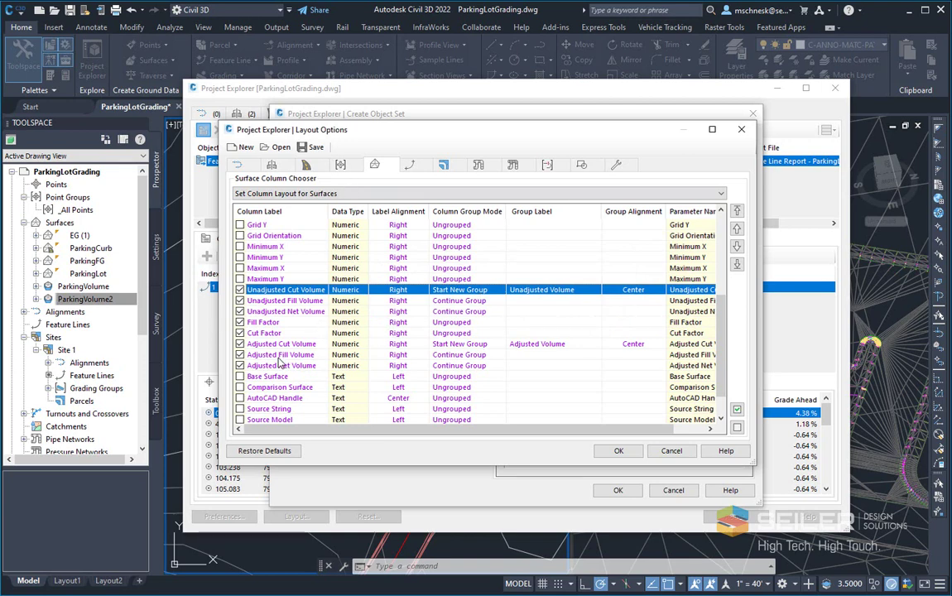
pyautogui.scroll(6, 279, 296)
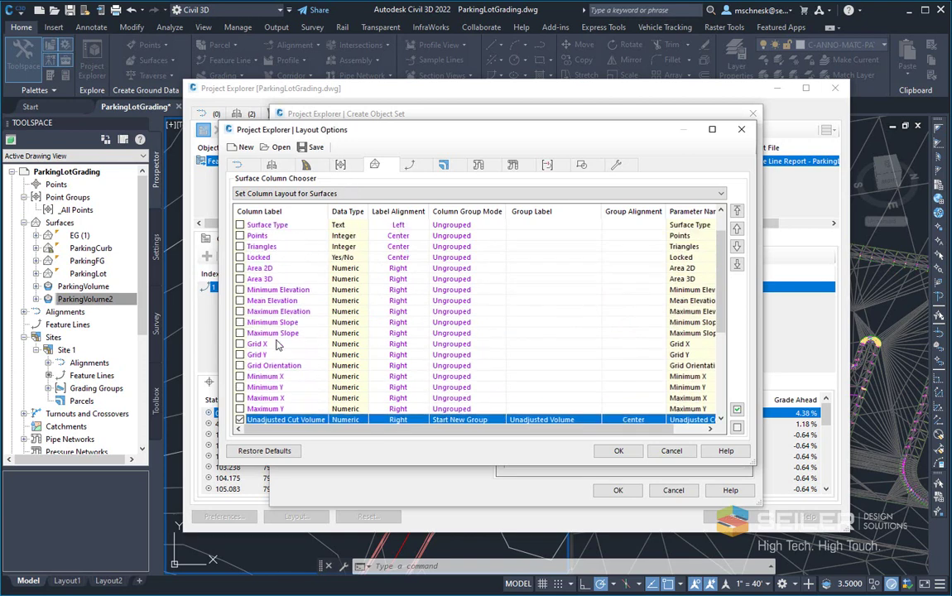
# Step: Uncheck all columns in the TIN Surface Triangles, GRID Surface Cells and Volume Surface Summaries layouts, then return to Surfaces
pyautogui.click(265, 193)
pyautogui.click(302, 213)
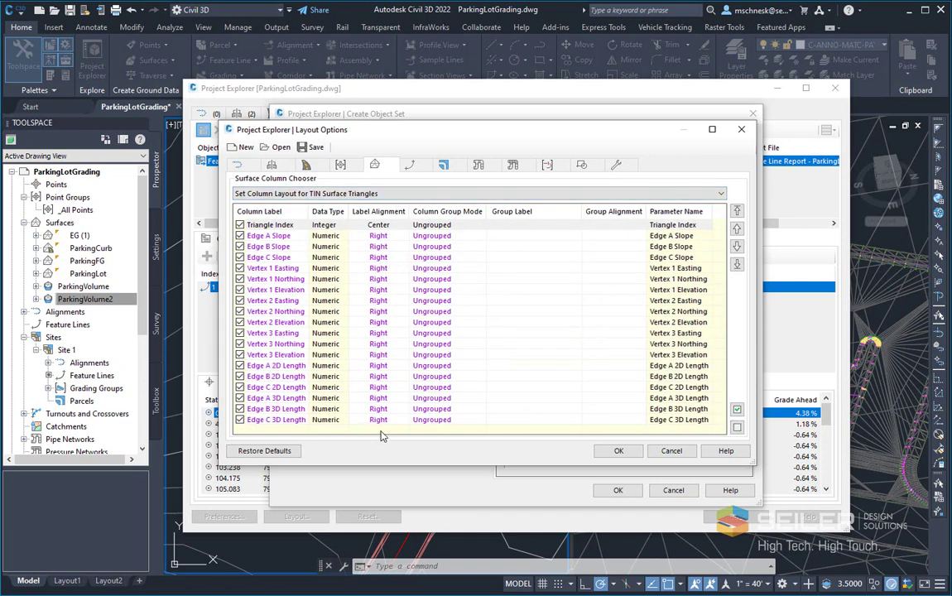
pyautogui.click(738, 427)
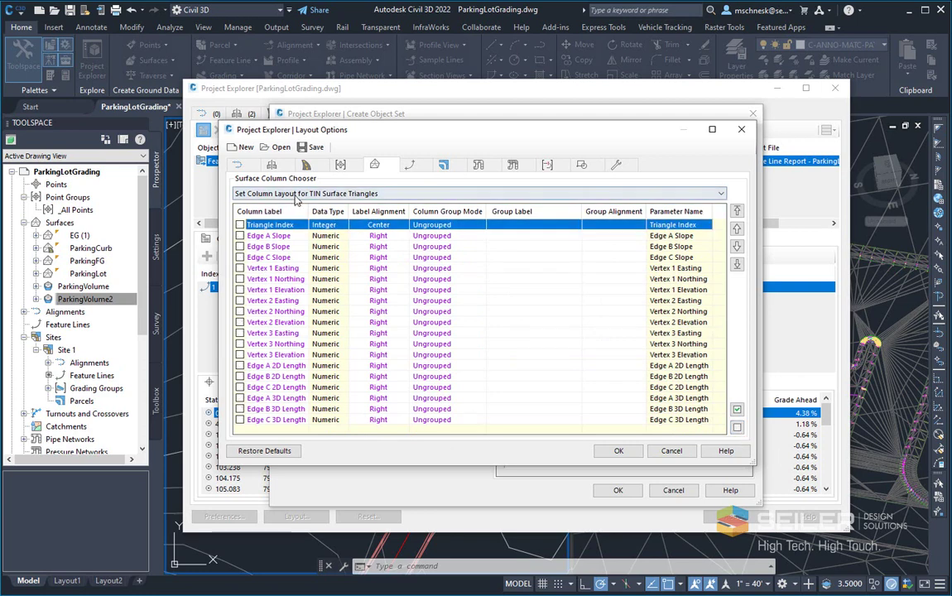
pyautogui.click(267, 193)
pyautogui.click(281, 221)
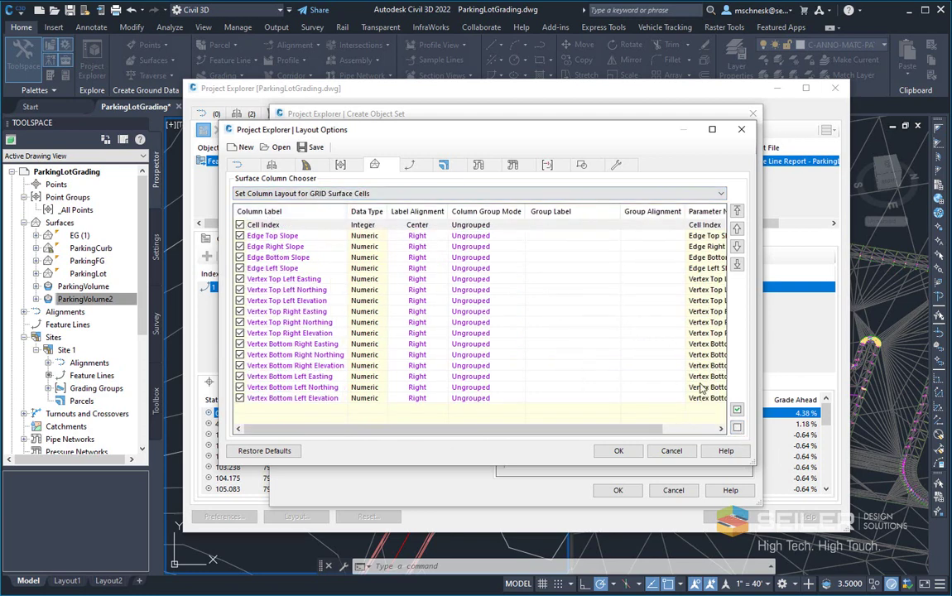
pyautogui.click(263, 192)
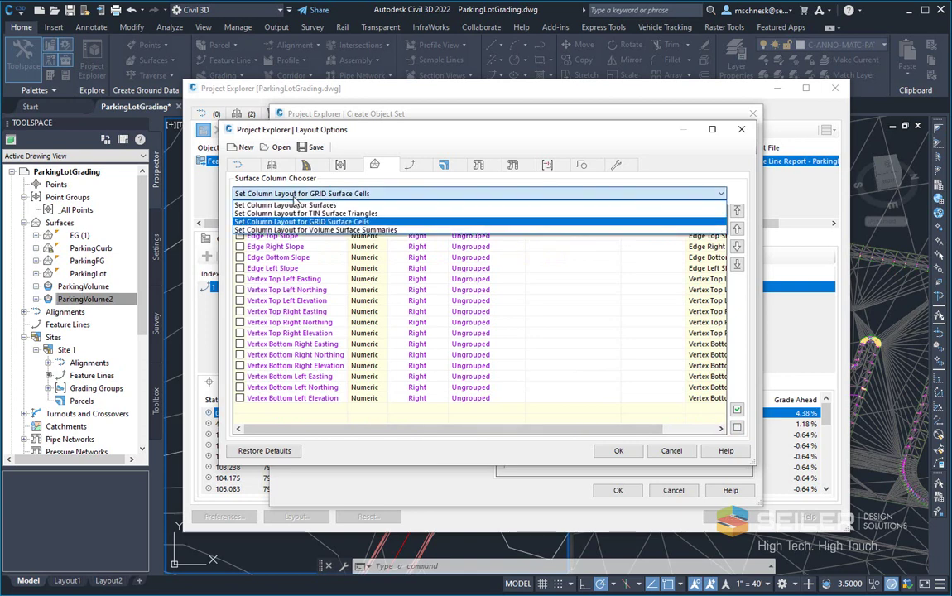
pyautogui.click(269, 231)
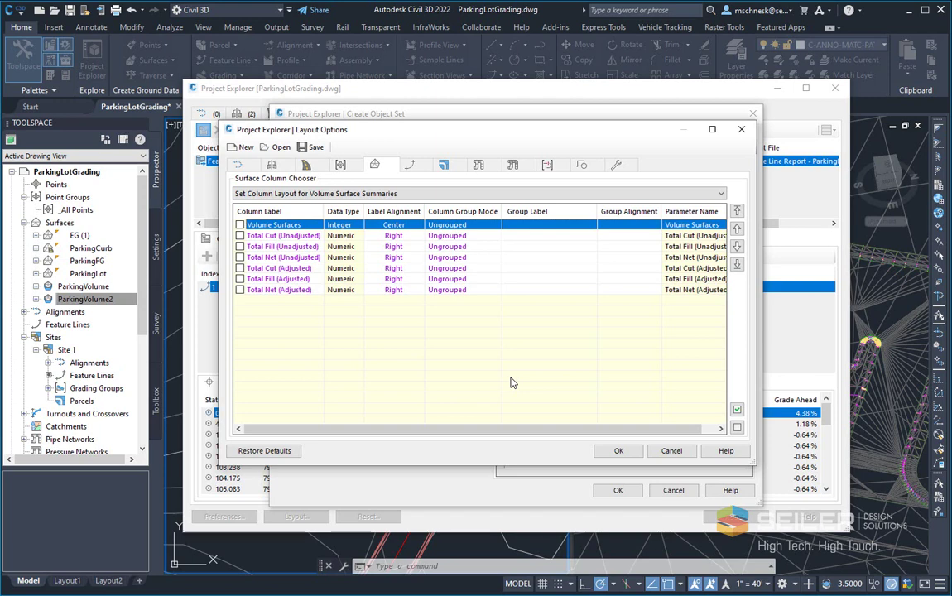
pyautogui.click(302, 191)
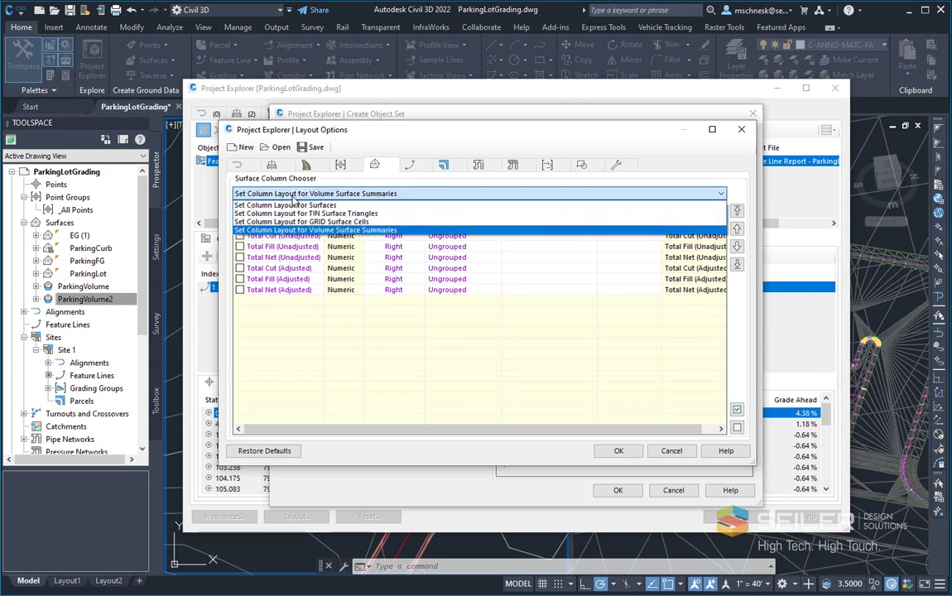
pyautogui.click(248, 204)
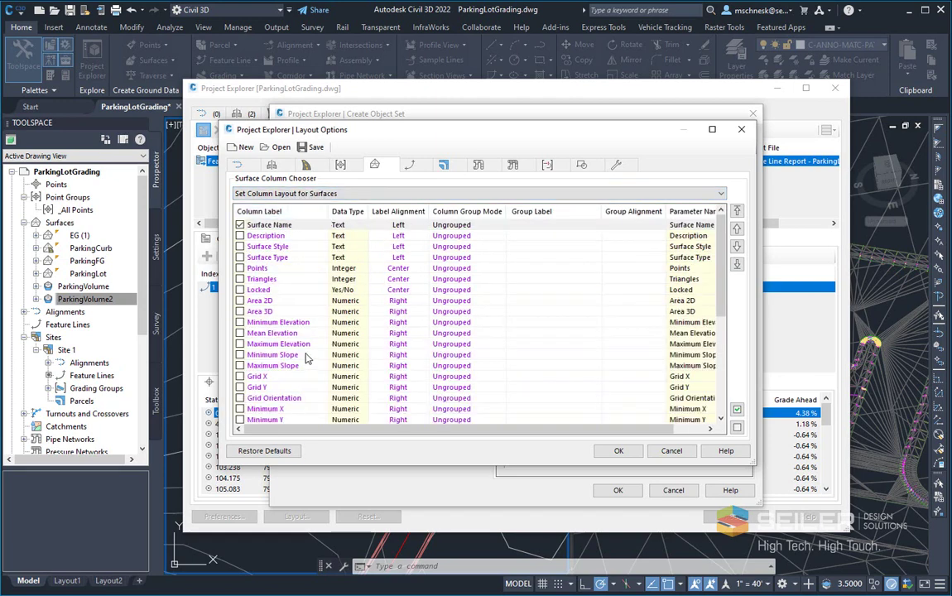
pyautogui.scroll(-5, 286, 298)
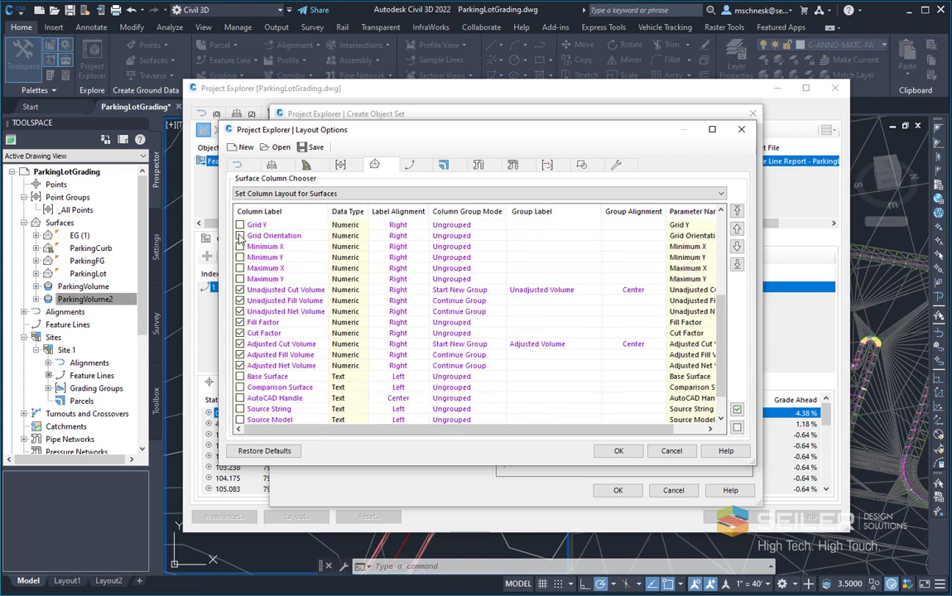
# Step: Accept the column layout and save it as VolumeSurfaceReport.xmpt on the Desktop
pyautogui.click(617, 452)
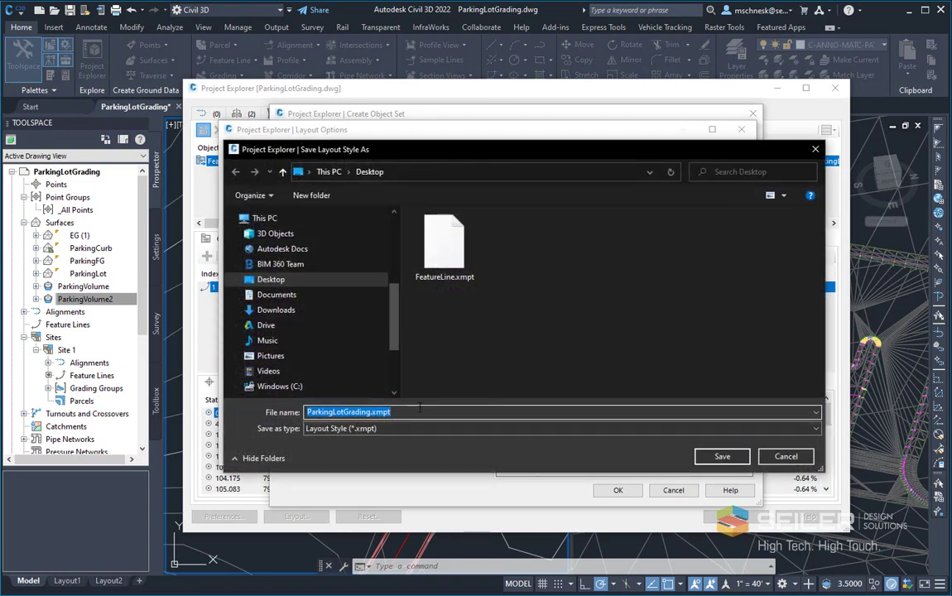
pyautogui.write('VolumeSurfaceReport')
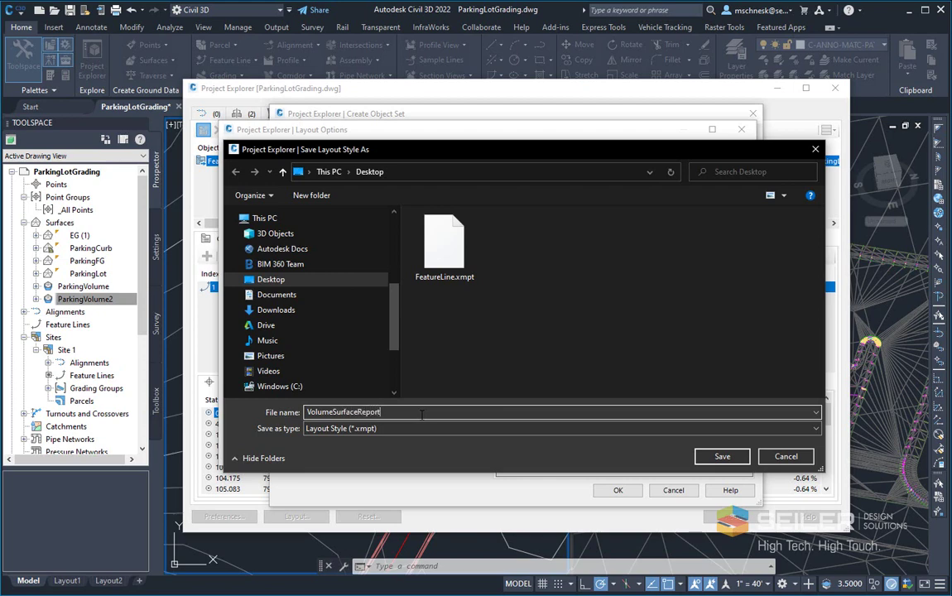
pyautogui.press('Return')
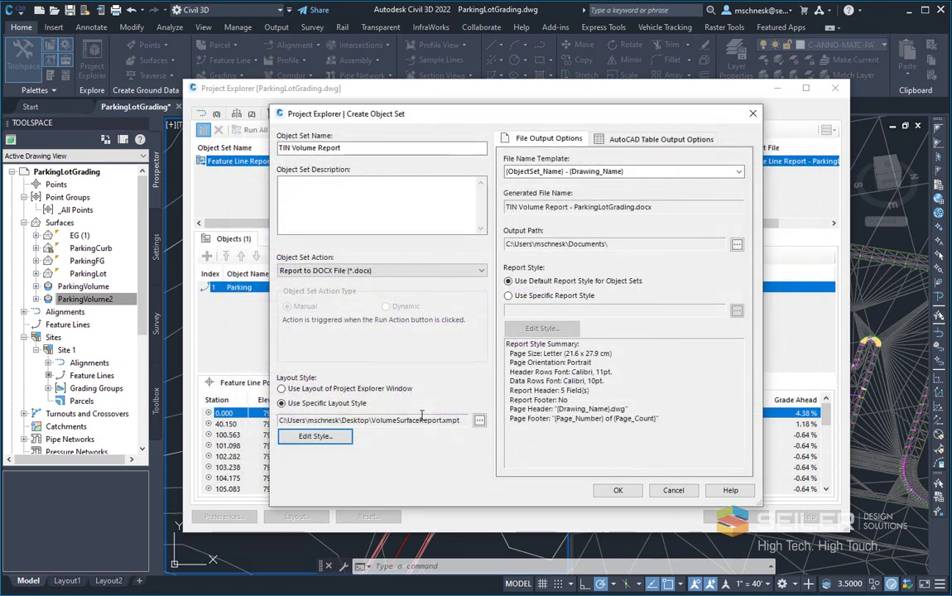
# Step: Switch the object set to Use Specific Report Style and edit that style's options
pyautogui.click(508, 296)
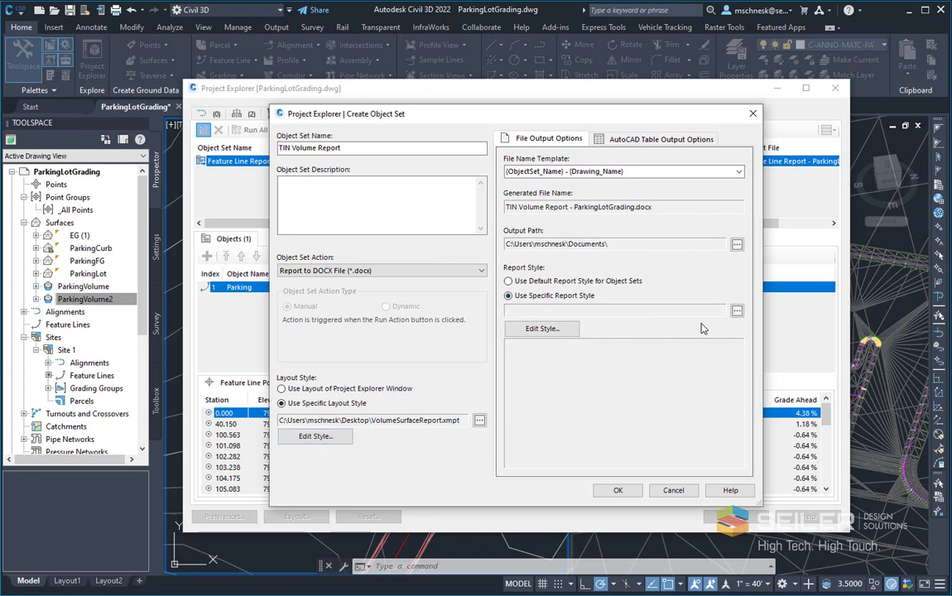
pyautogui.click(541, 330)
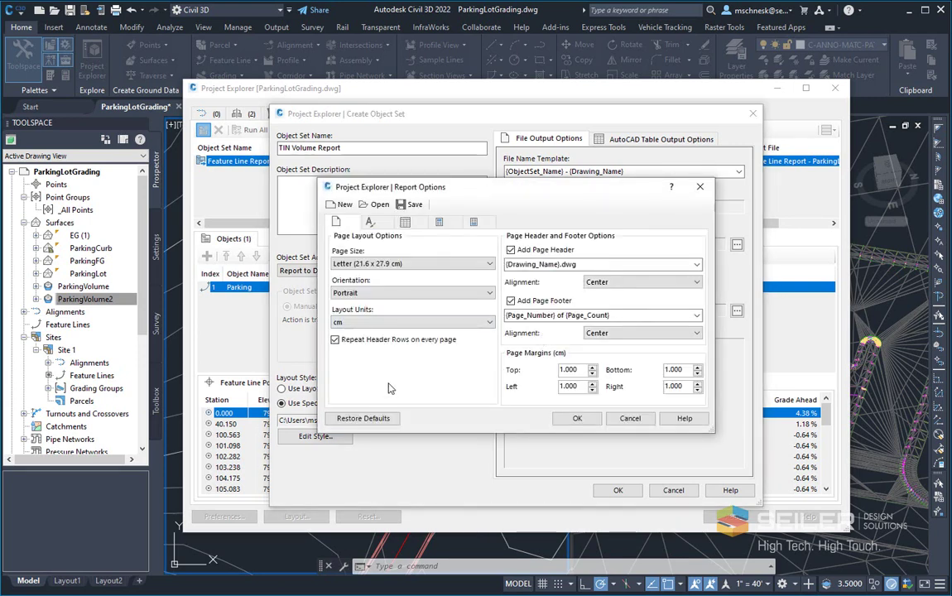
# Step: Set layout units to inches, Letter landscape pages, and a page header showing the report name
pyautogui.click(365, 322)
pyautogui.click(358, 343)
pyautogui.click(369, 264)
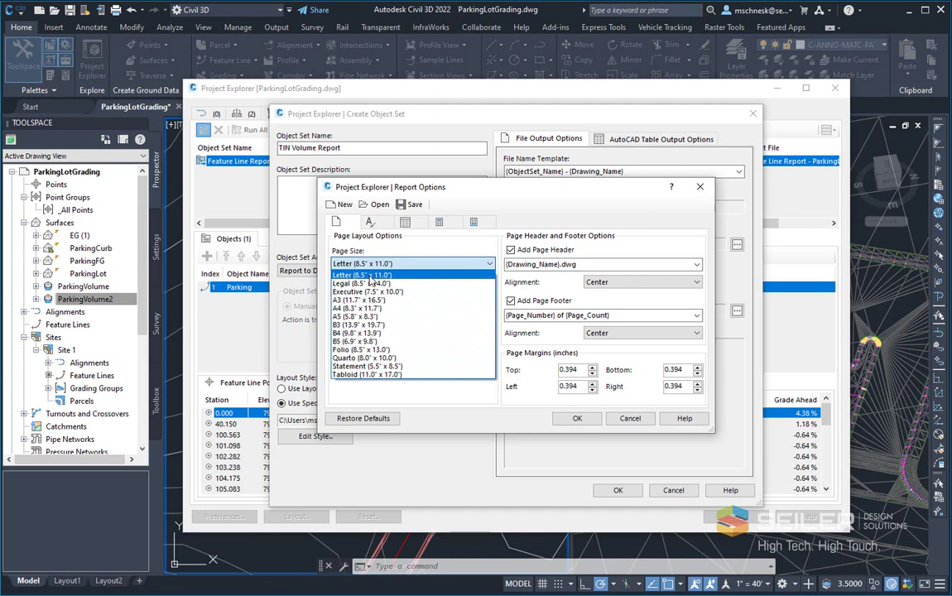
pyautogui.click(369, 277)
pyautogui.click(410, 292)
pyautogui.click(365, 310)
pyautogui.click(690, 280)
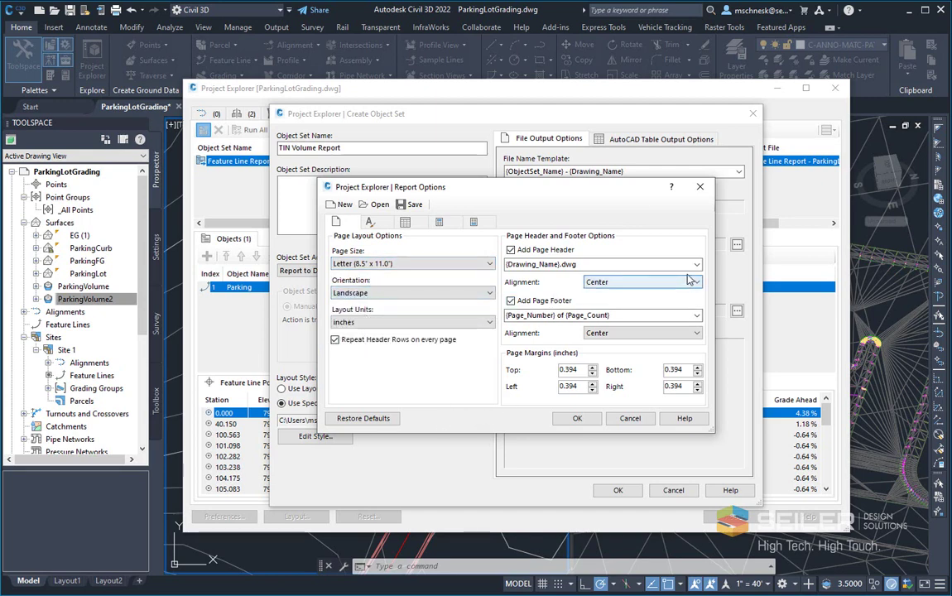
pyautogui.click(696, 264)
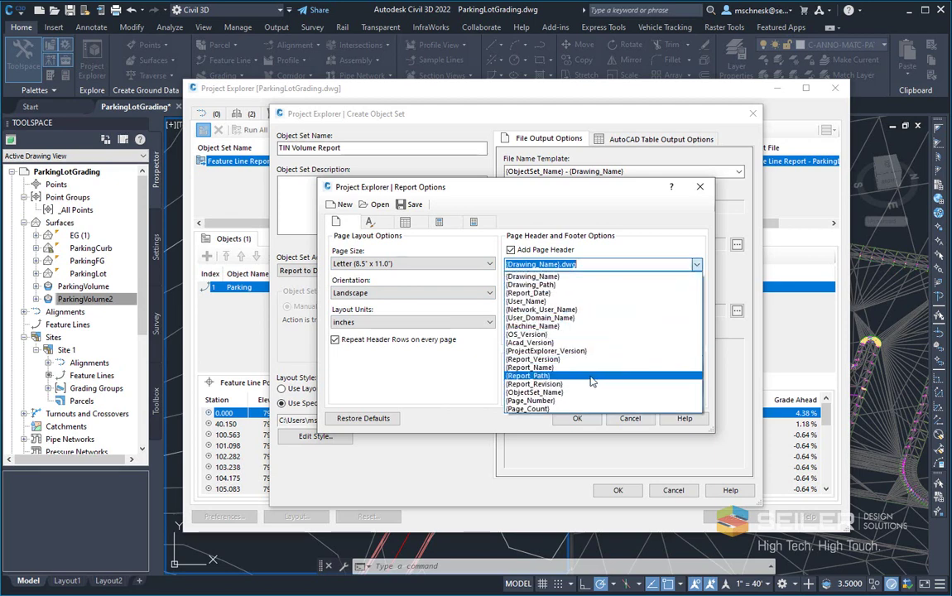
pyautogui.click(590, 367)
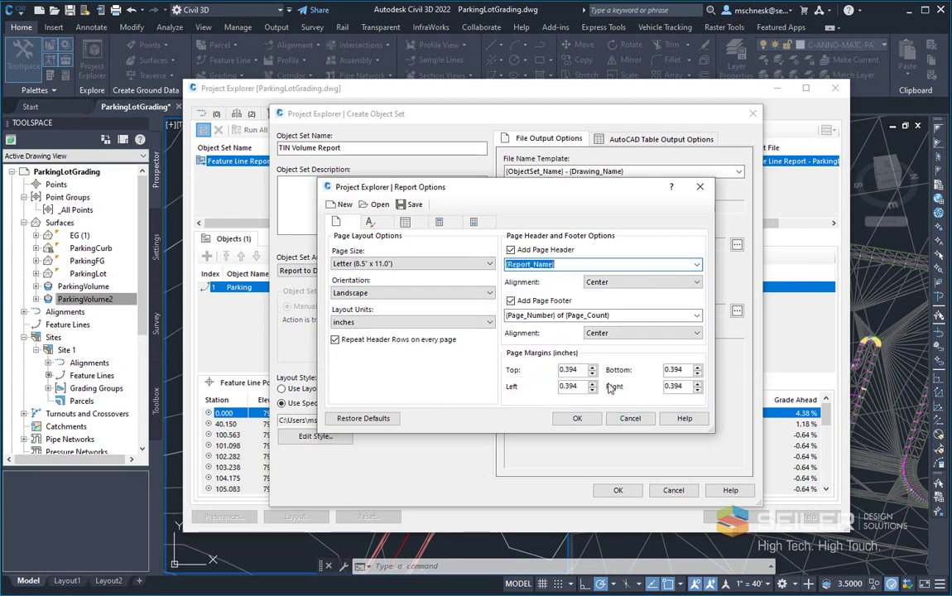
# Step: Set both the header row and data row fonts to Arial
pyautogui.click(366, 220)
pyautogui.click(460, 259)
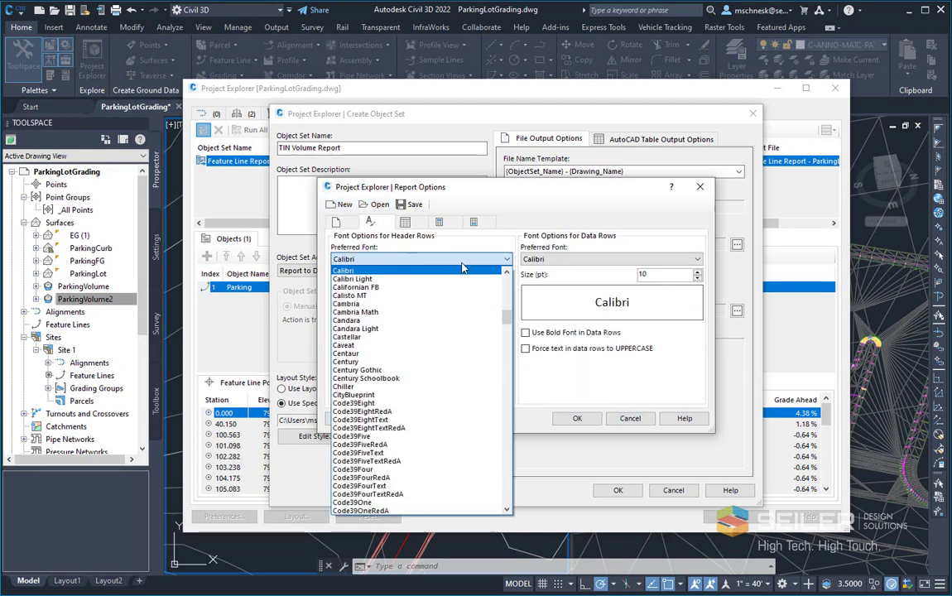
pyautogui.scroll(20, 463, 298)
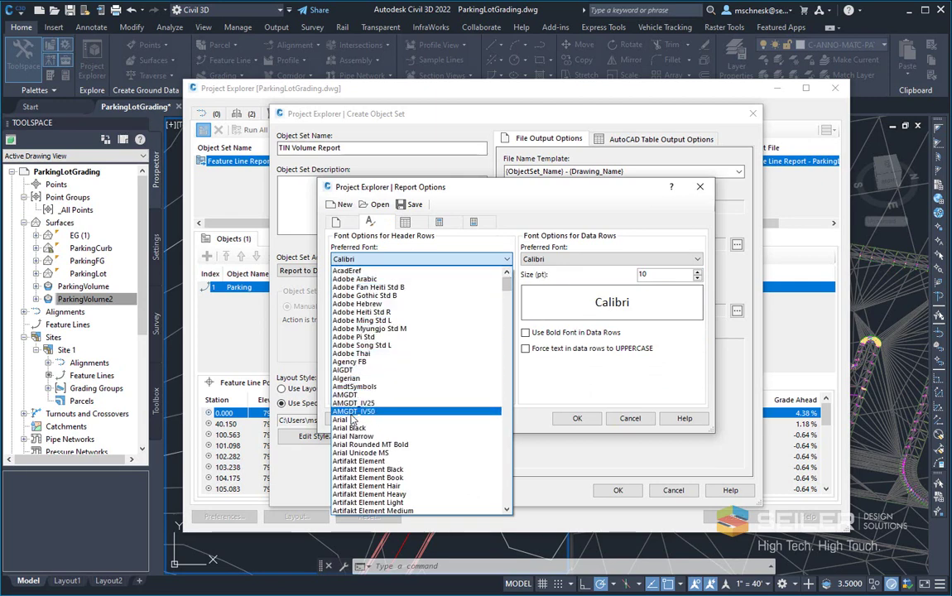
pyautogui.click(350, 419)
pyautogui.click(613, 259)
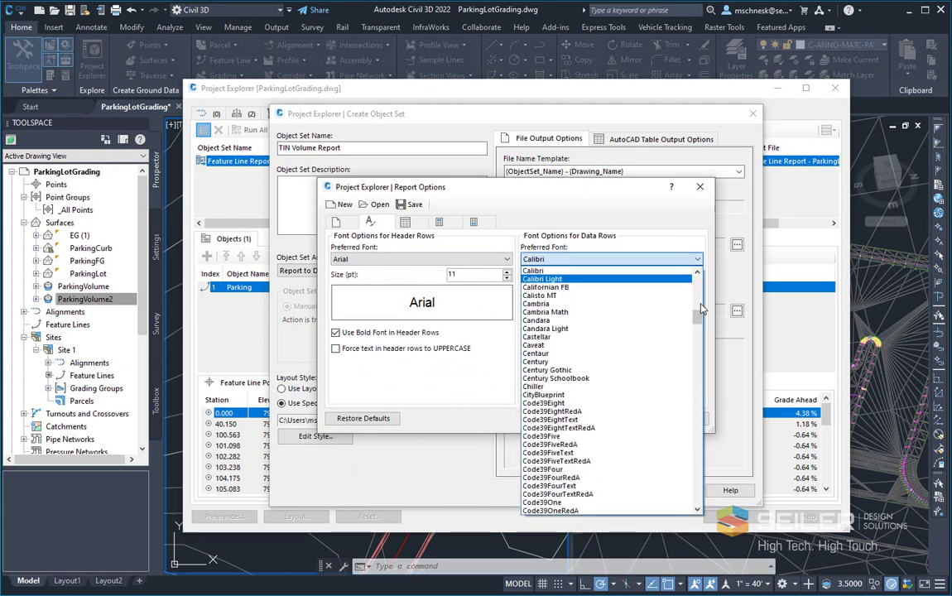
pyautogui.scroll(15, 699, 309)
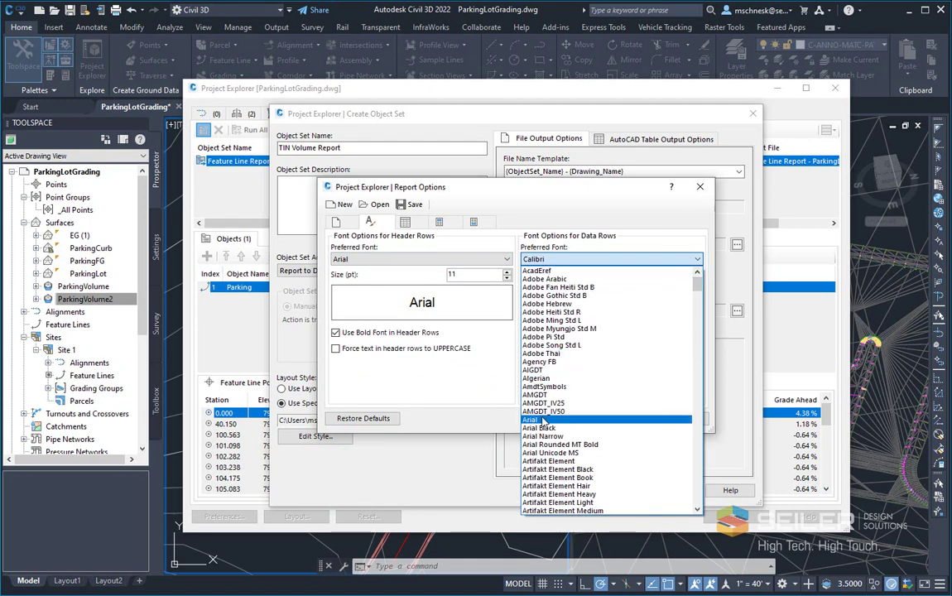
pyautogui.click(542, 420)
# Step: Review the table, report header and footer settings, then overwrite Desktop ReportLayout.xmpr with this style
pyautogui.click(407, 224)
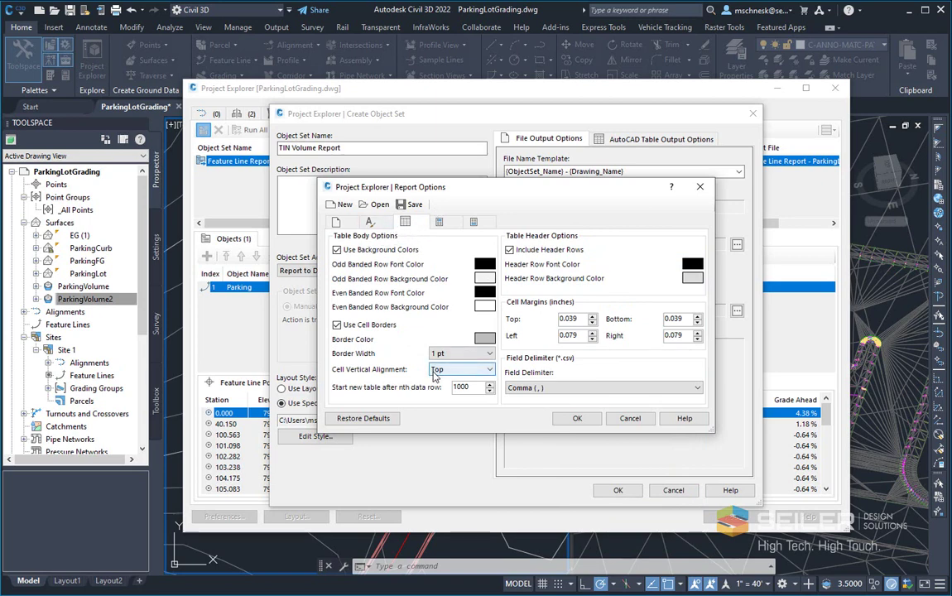
pyautogui.click(440, 222)
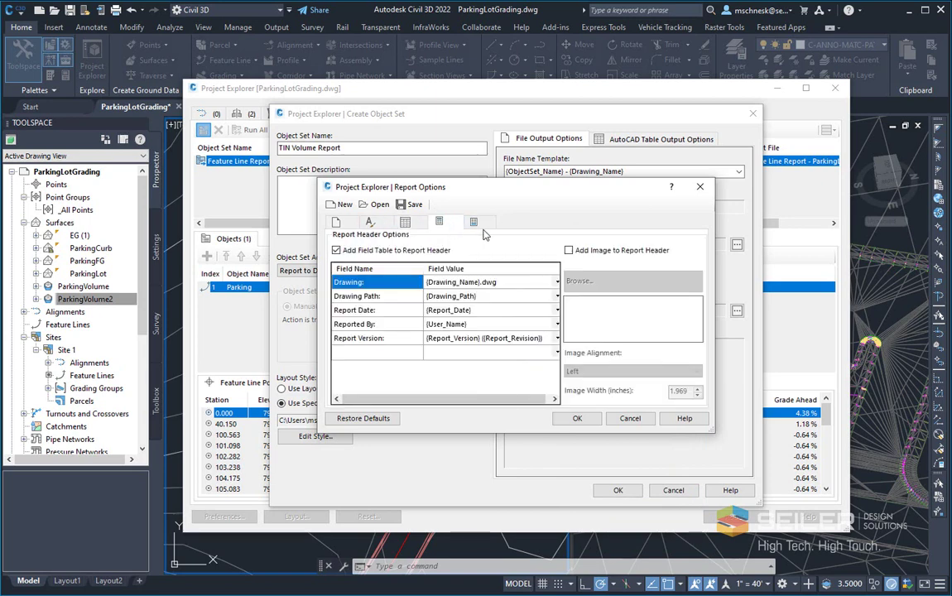
pyautogui.click(472, 222)
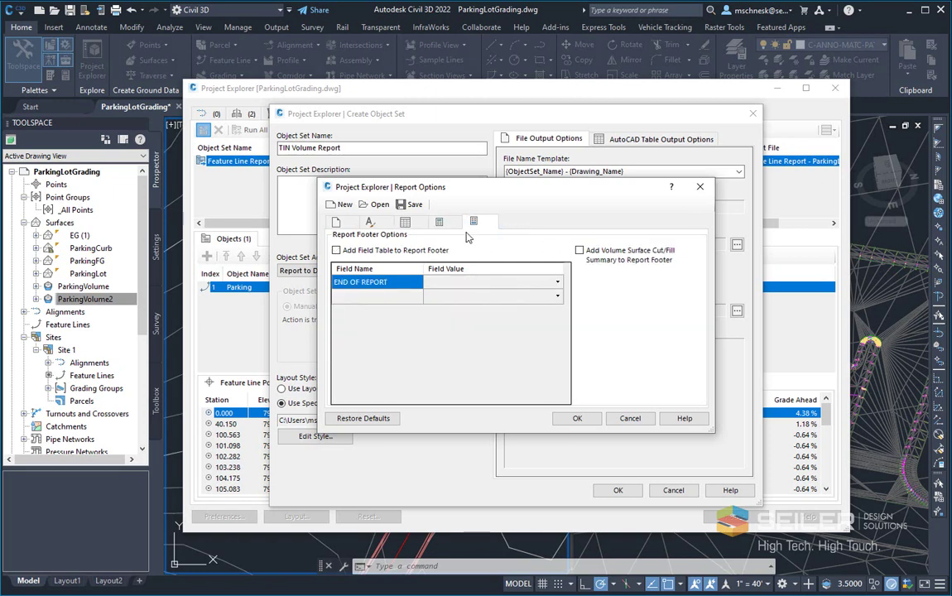
pyautogui.click(592, 419)
pyautogui.doubleClick(529, 248)
pyautogui.click(637, 336)
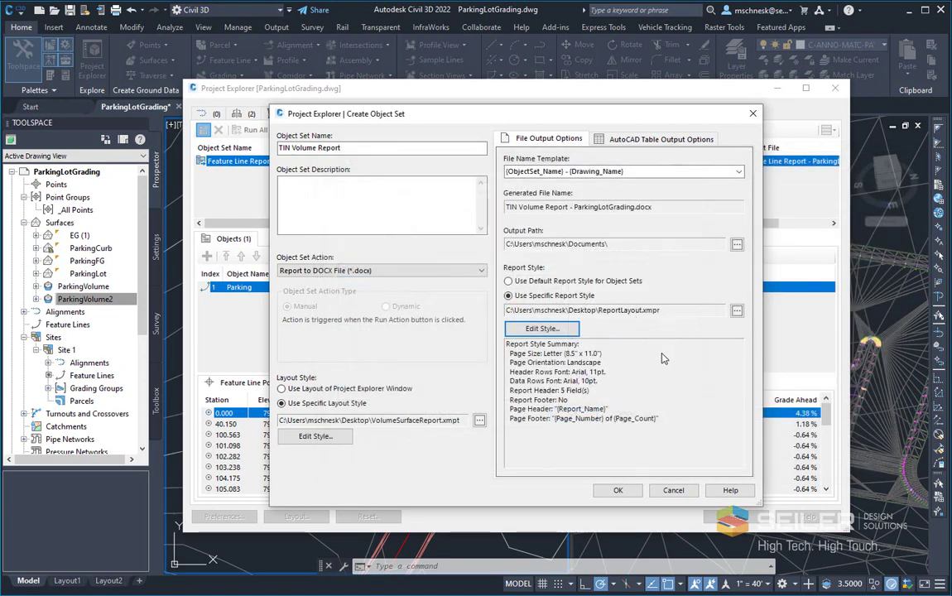
# Step: Check the AutoCAD Table Output Options, then return to the DOCX File Output Options
pyautogui.click(616, 140)
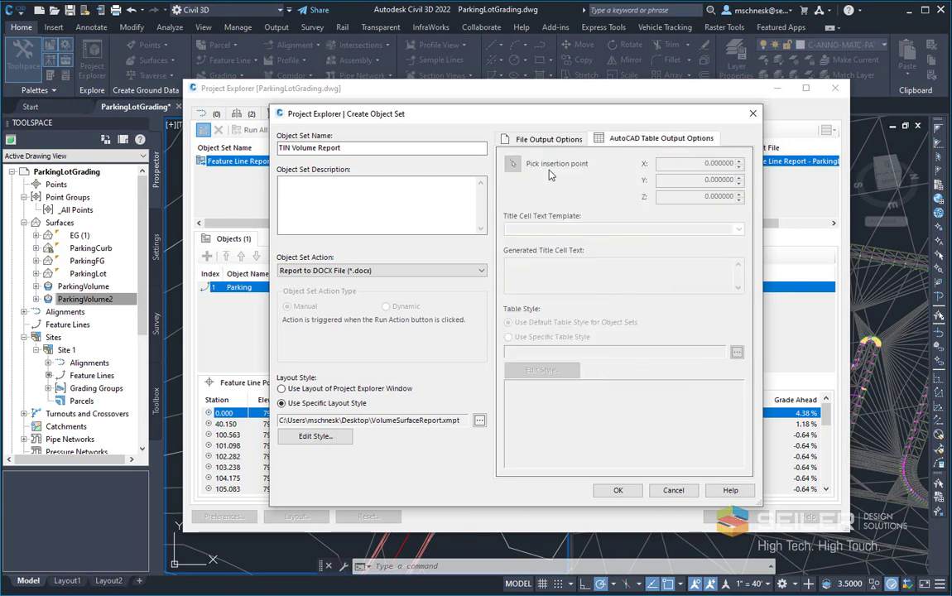
pyautogui.click(561, 138)
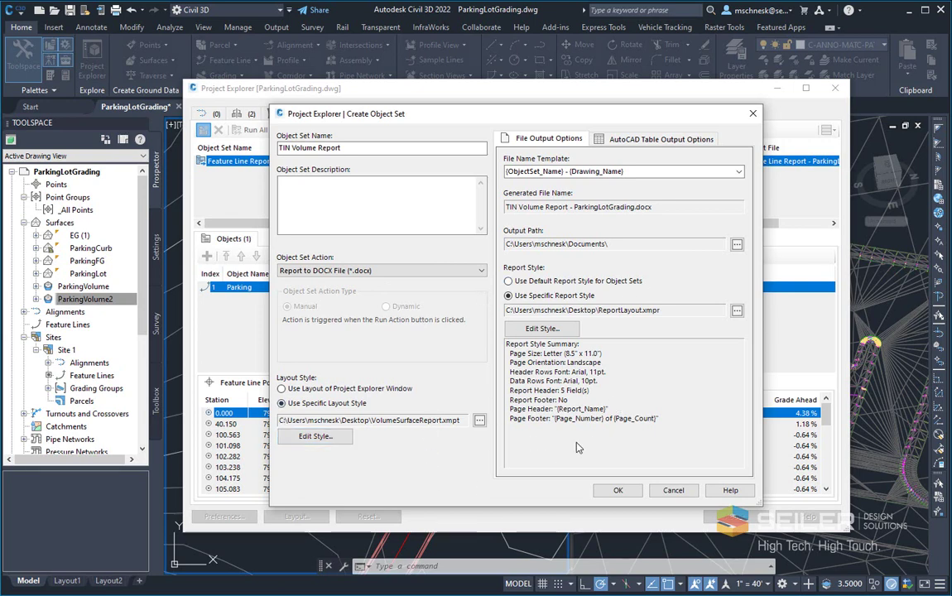
# Step: Create the object set, then tick ParkingVolume2 in the Surfaces list and add it
pyautogui.click(616, 491)
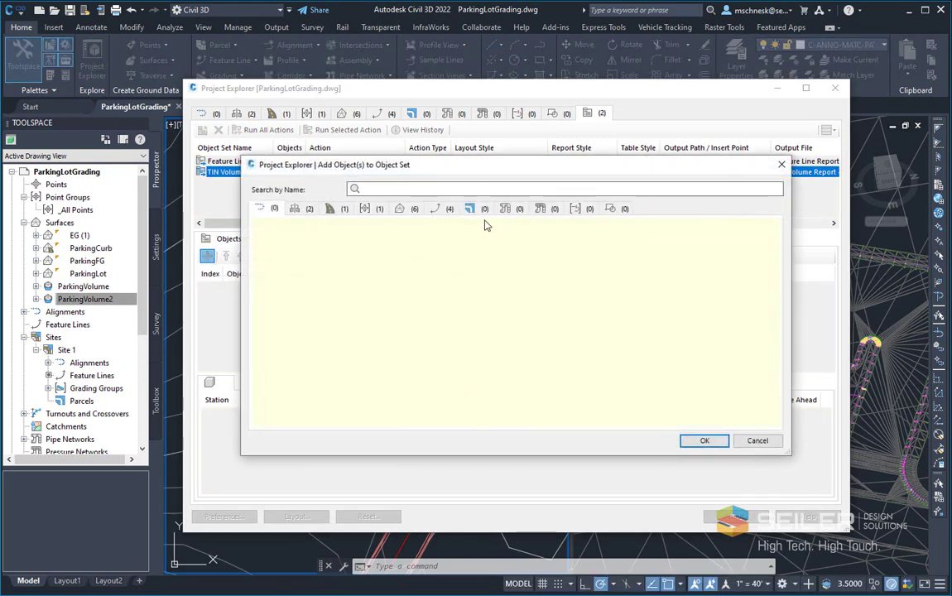
pyautogui.click(399, 207)
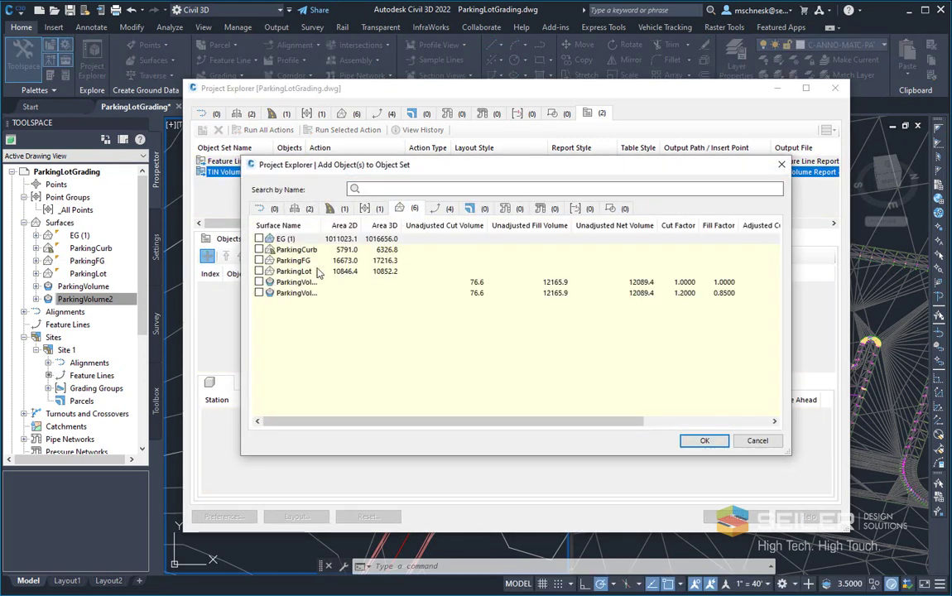
pyautogui.click(259, 293)
pyautogui.click(702, 440)
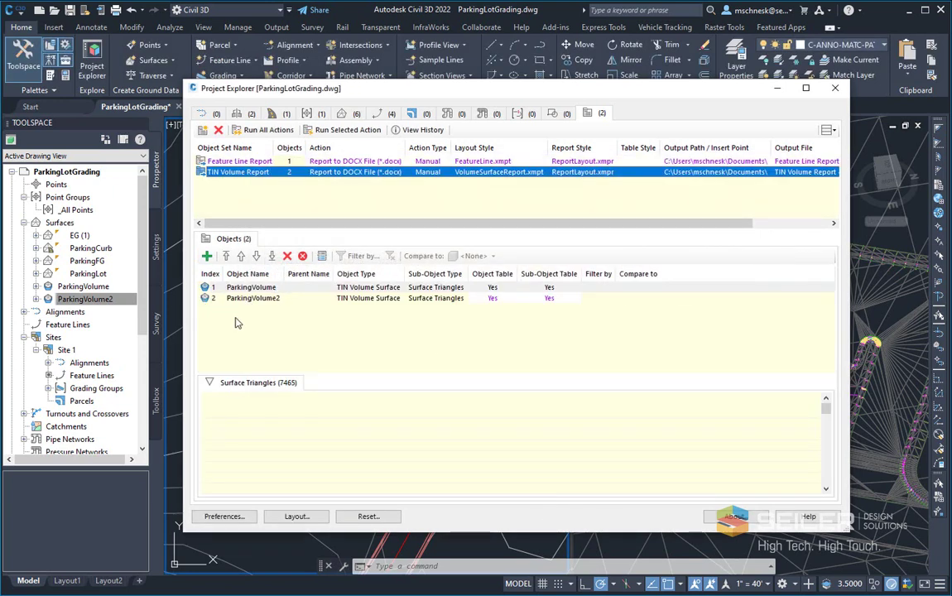
# Step: Keep ParkingVolume2 after ParkingVolume and run the TIN Volume Report to produce the DOCX
pyautogui.click(245, 298)
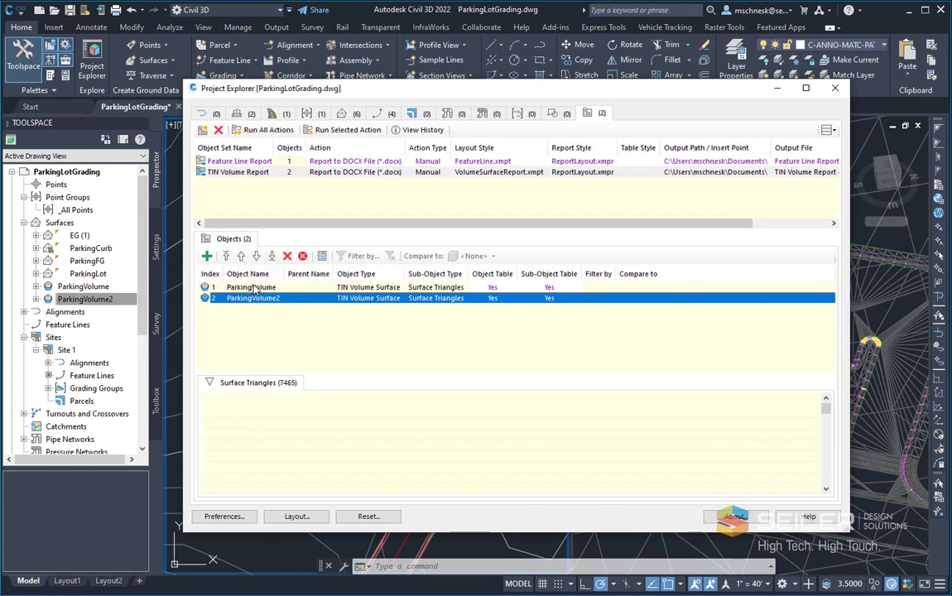
pyautogui.click(241, 257)
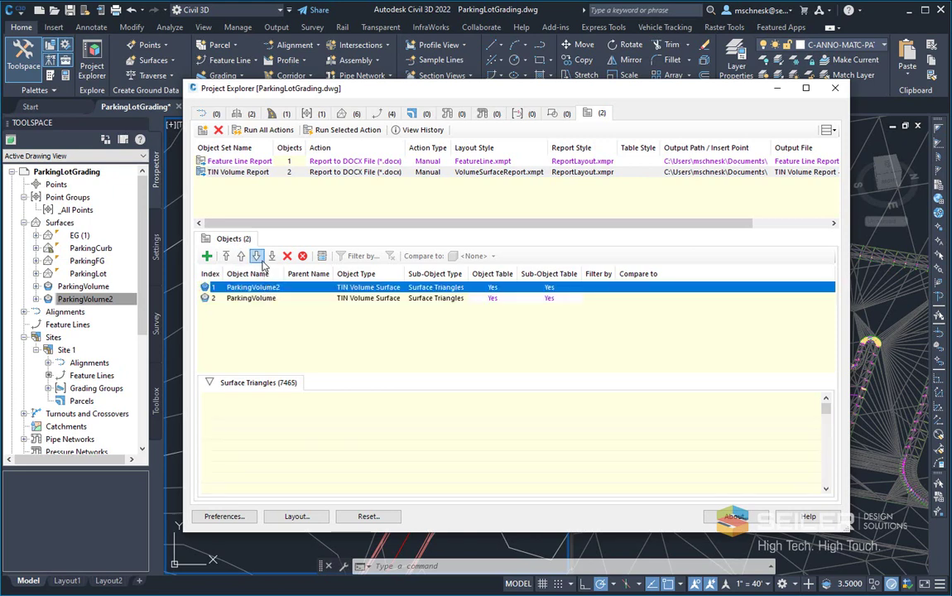
pyautogui.click(255, 256)
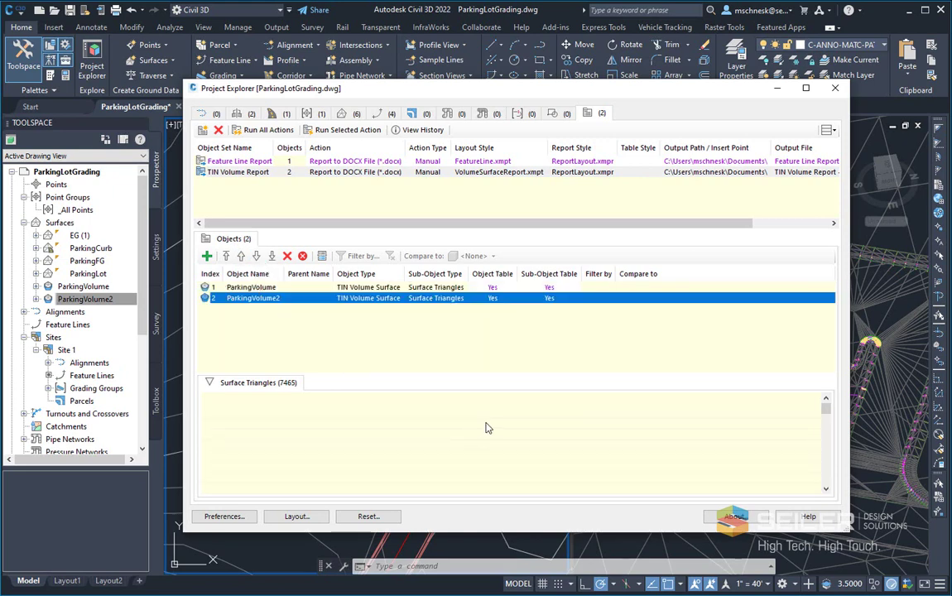
pyautogui.click(243, 173)
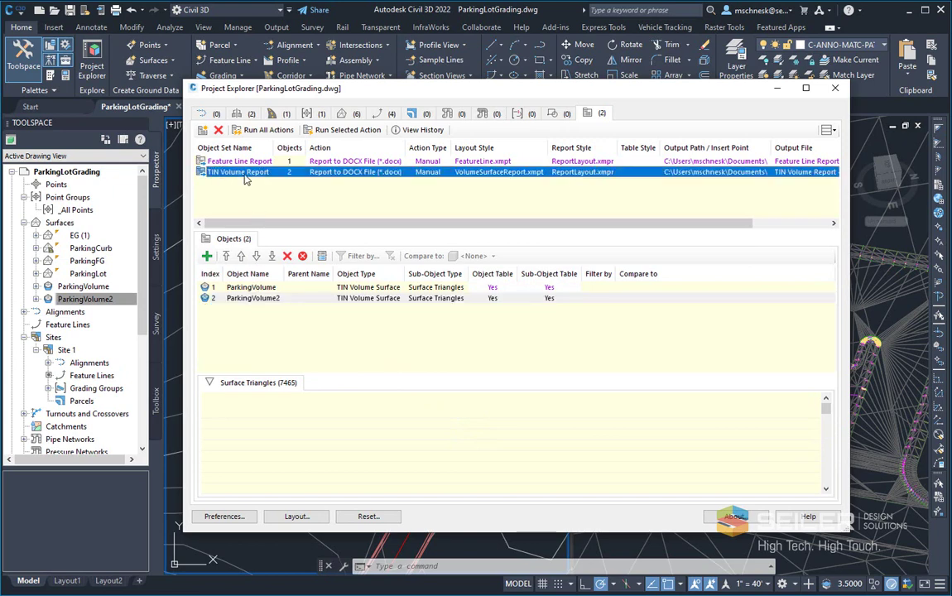
pyautogui.click(348, 130)
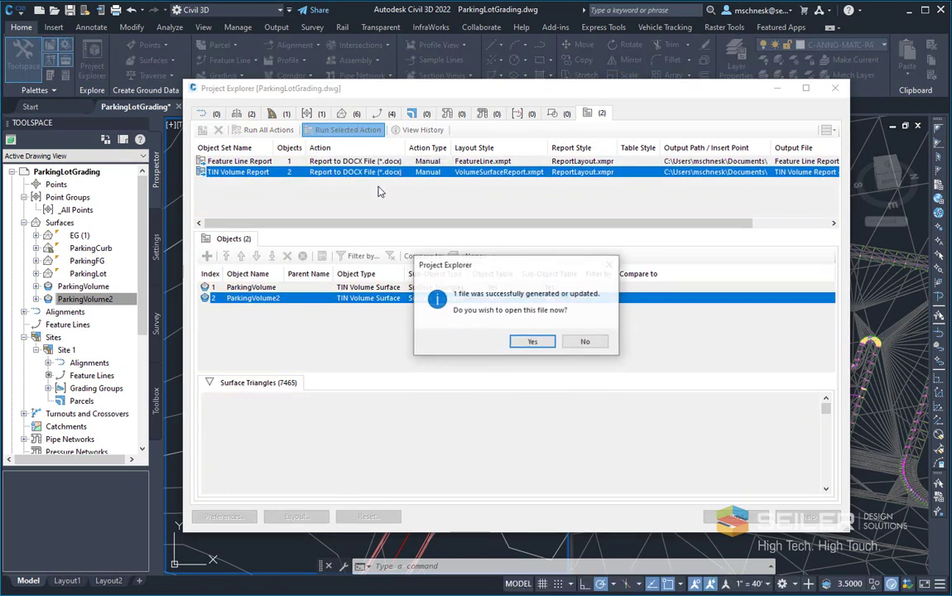
# Step: Open the generated TIN Volume Report in Word and hide the Navigation pane
pyautogui.click(530, 344)
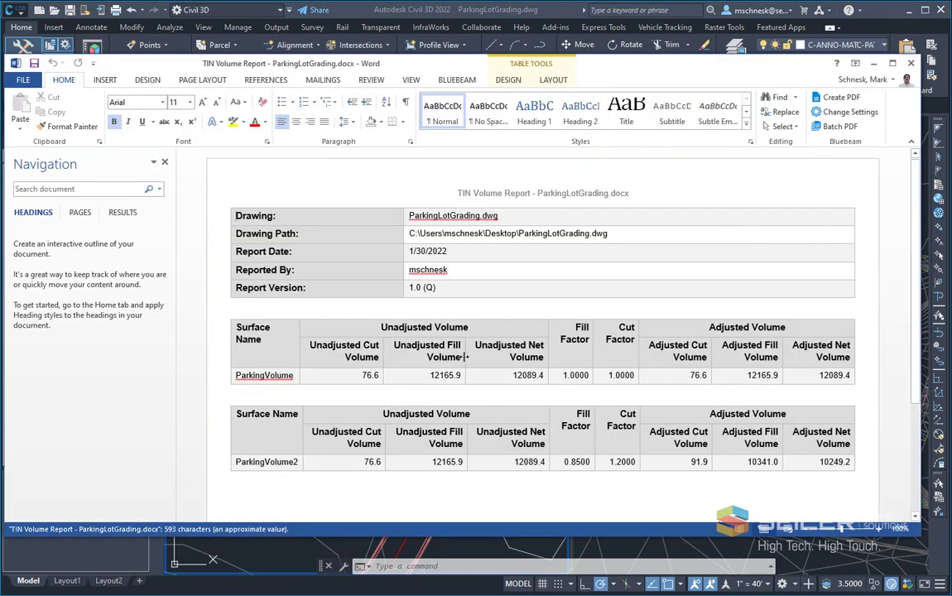
pyautogui.scroll(-2, 355, 228)
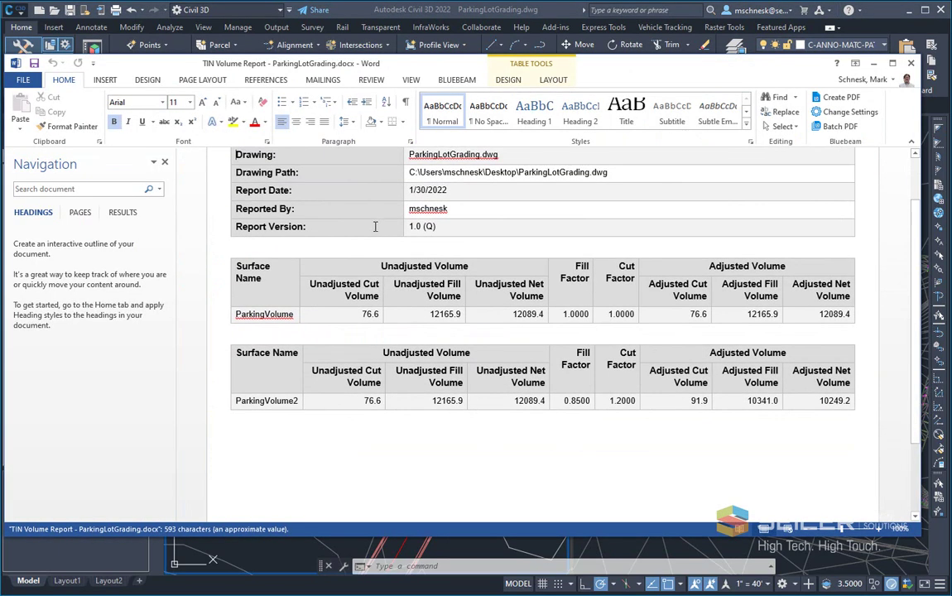
pyautogui.click(164, 161)
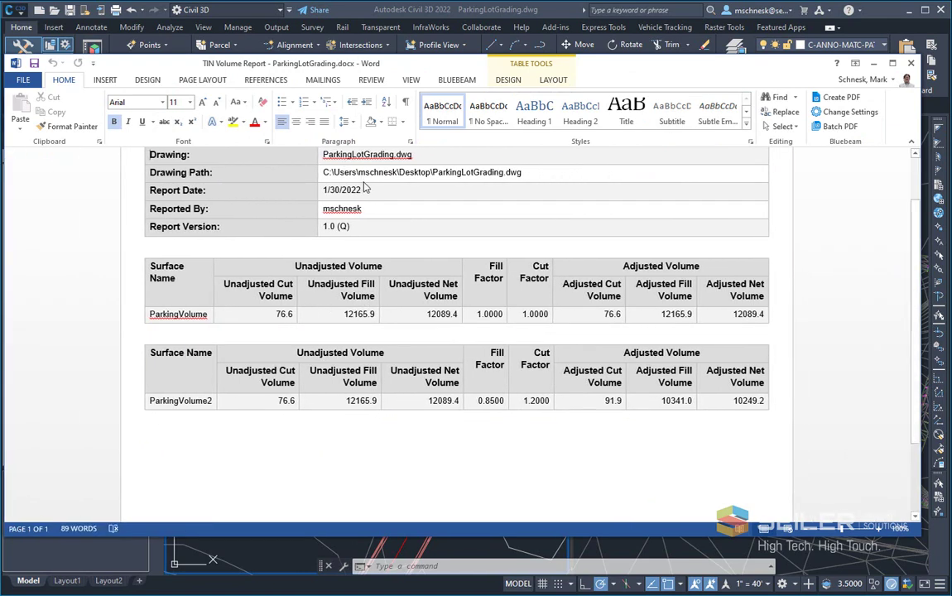
pyautogui.scroll(2, 356, 177)
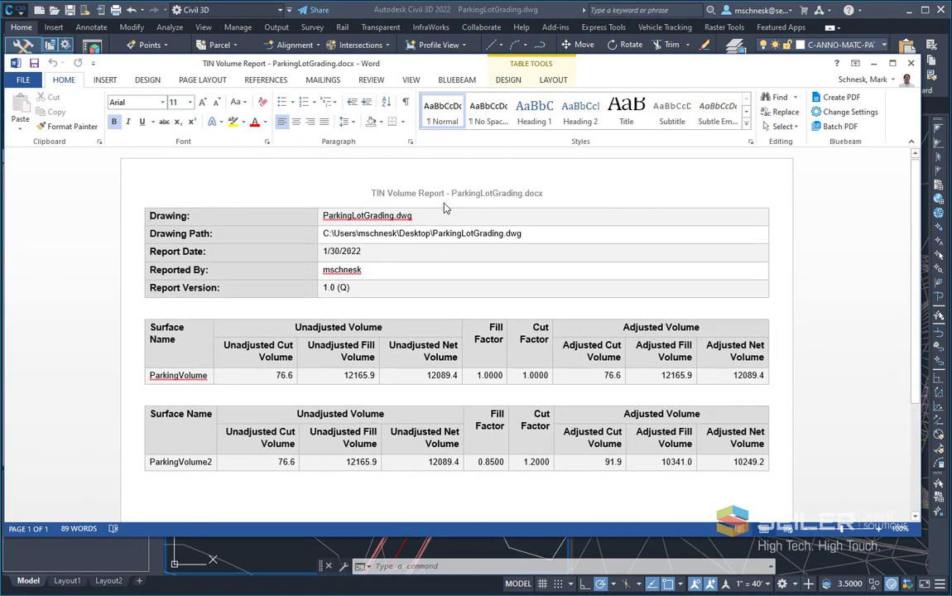
# Step: Review the volume tables, selecting the Unadjusted Volume and Adjusted Volume headers
pyautogui.scroll(-2, 414, 268)
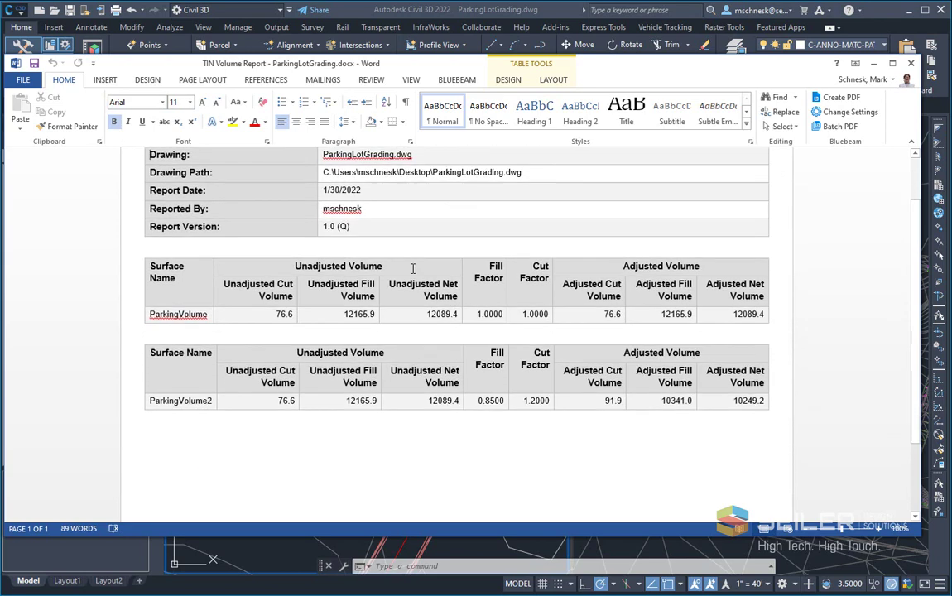
pyautogui.tripleClick(292, 266)
pyautogui.tripleClick(723, 266)
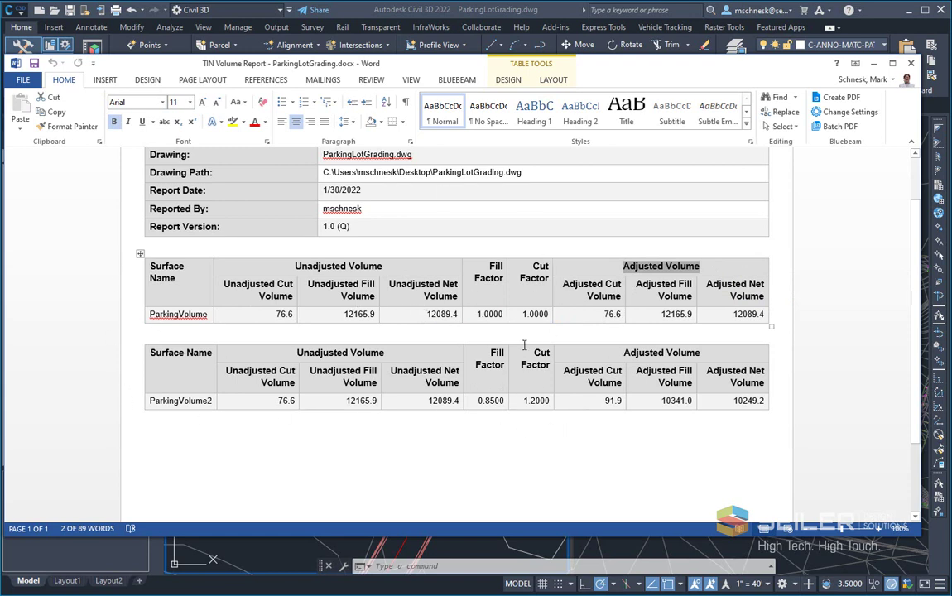
pyautogui.scroll(2, 697, 437)
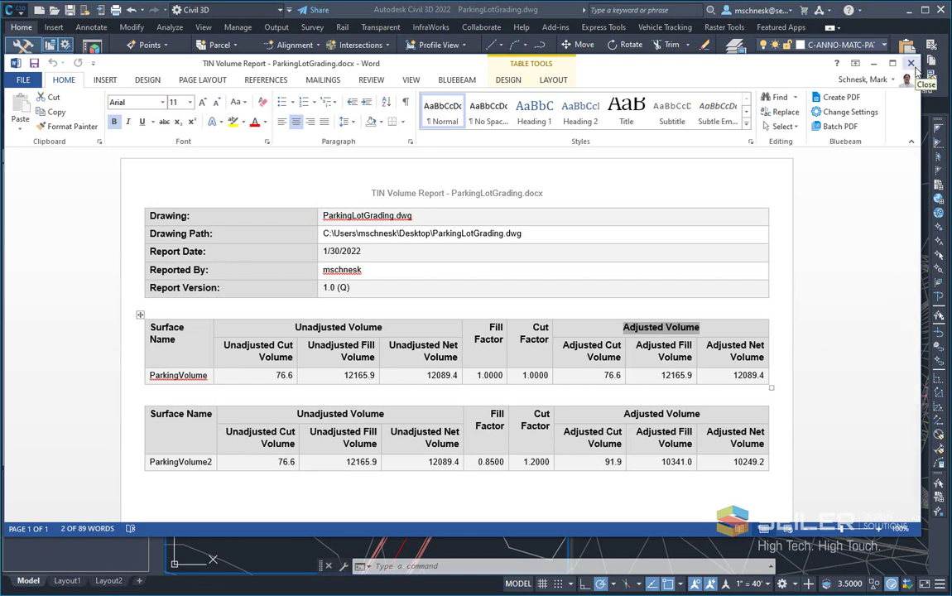
# Step: Close Word and open the TIN Volume Report object set in Edit Object Set
pyautogui.click(911, 64)
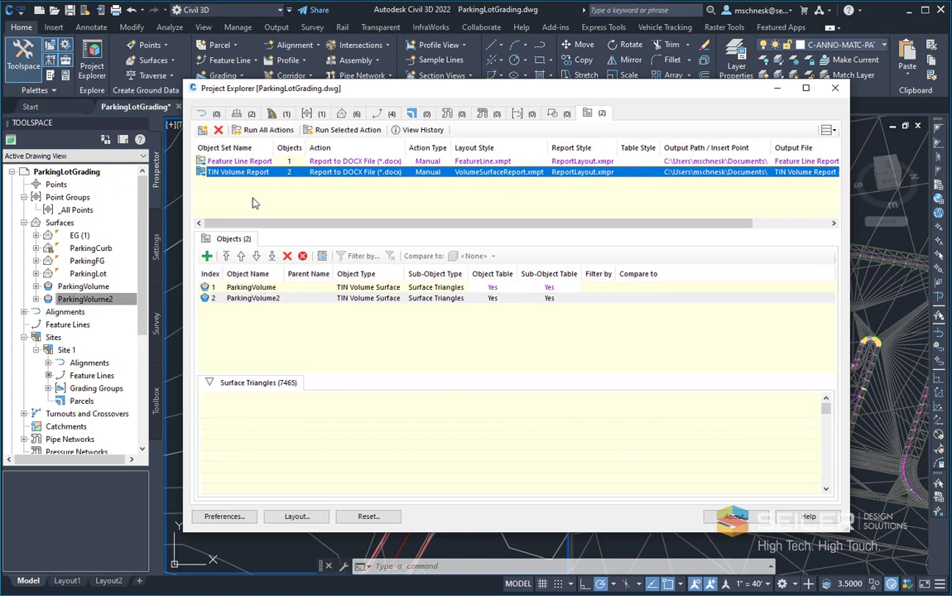
pyautogui.doubleClick(241, 172)
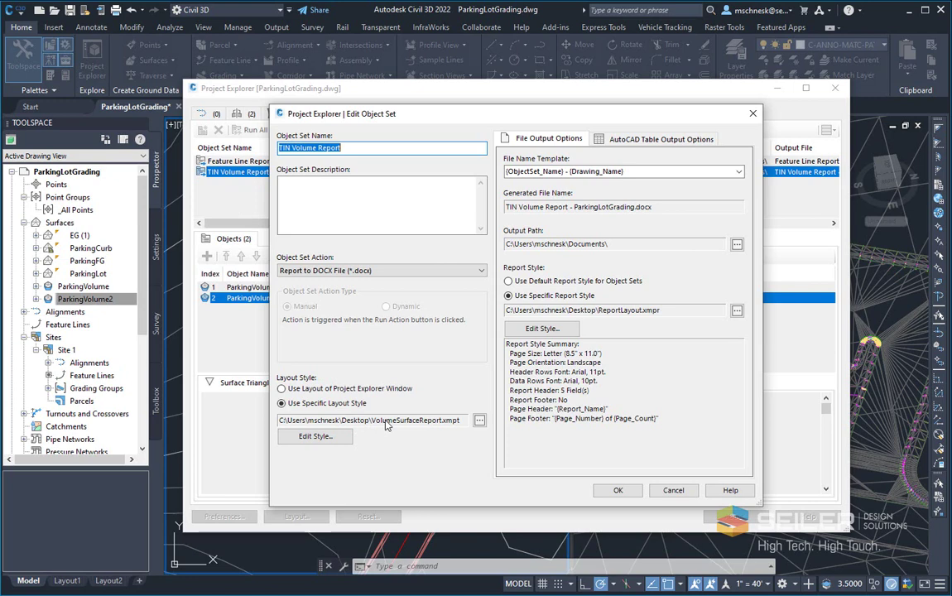
# Step: Cancel the Edit Object Set dialog, leaving TIN Volume Report unchanged
pyautogui.click(673, 490)
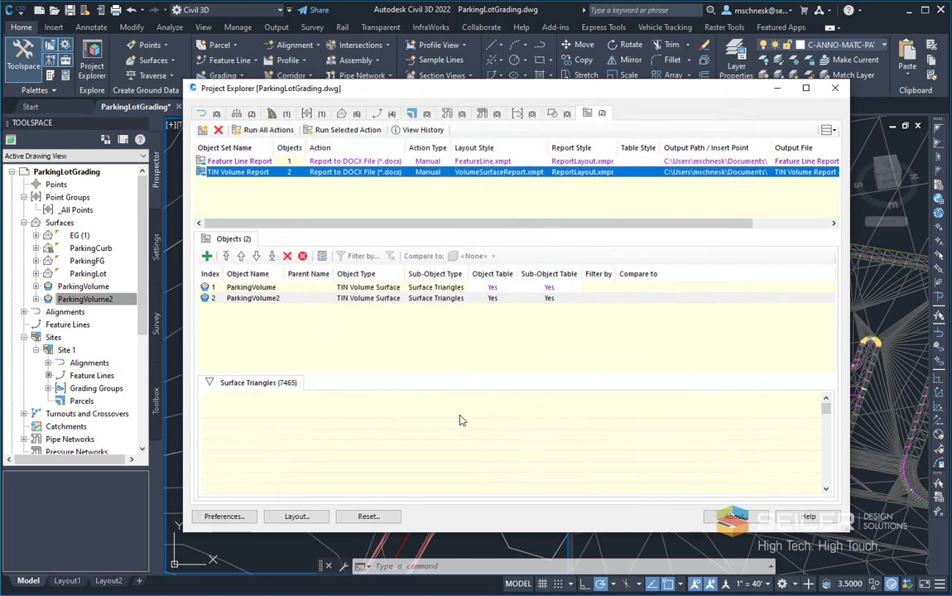